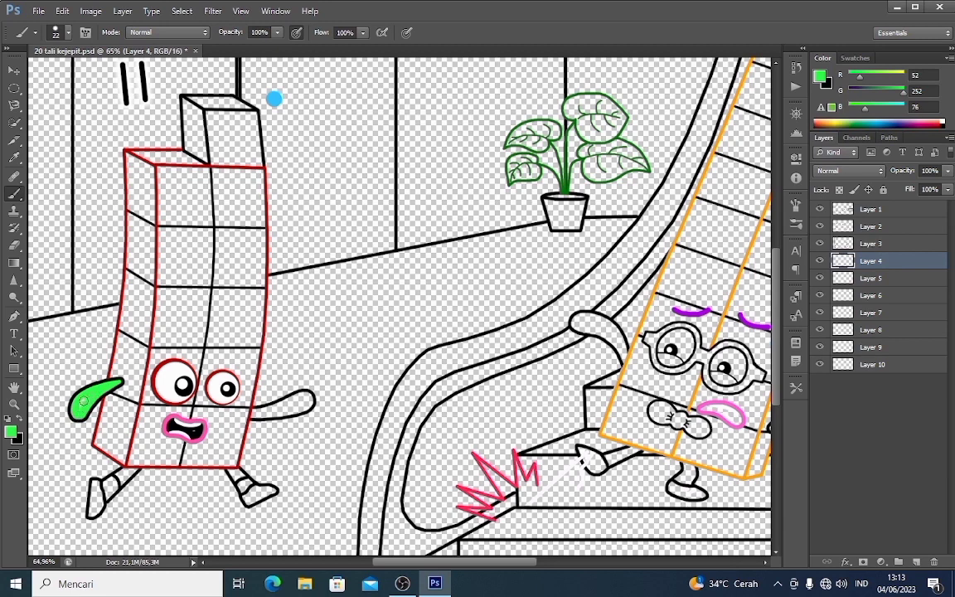
Step: Fill the number 11 character's arms and legs with bright green and its socks with white
drag(258, 412, 255, 412)
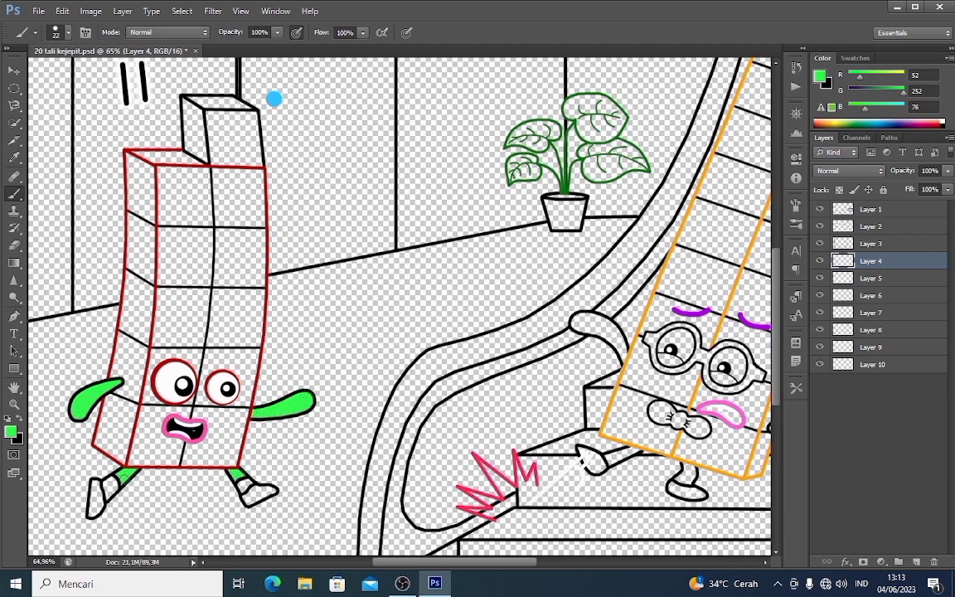
click(10, 431)
click(578, 87)
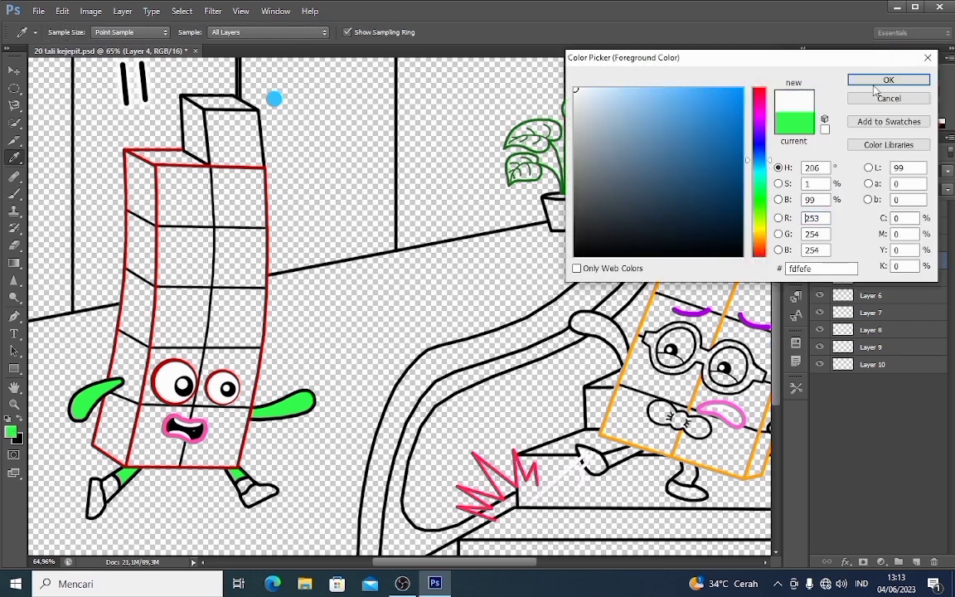
click(857, 78)
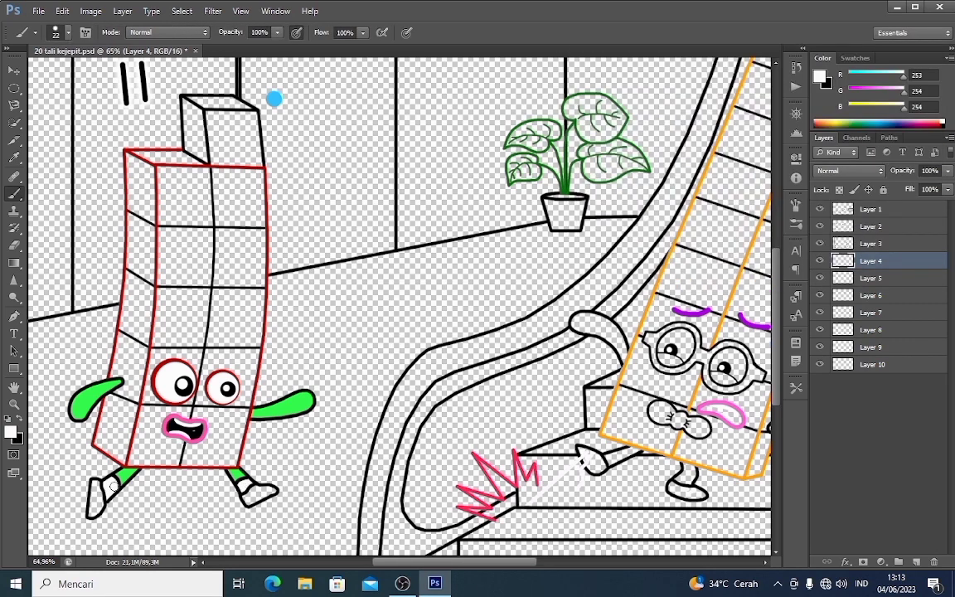
Step: Paint both shoes of the number 11 character light blue, RGB 76, 176, 254
click(11, 431)
click(692, 87)
click(888, 79)
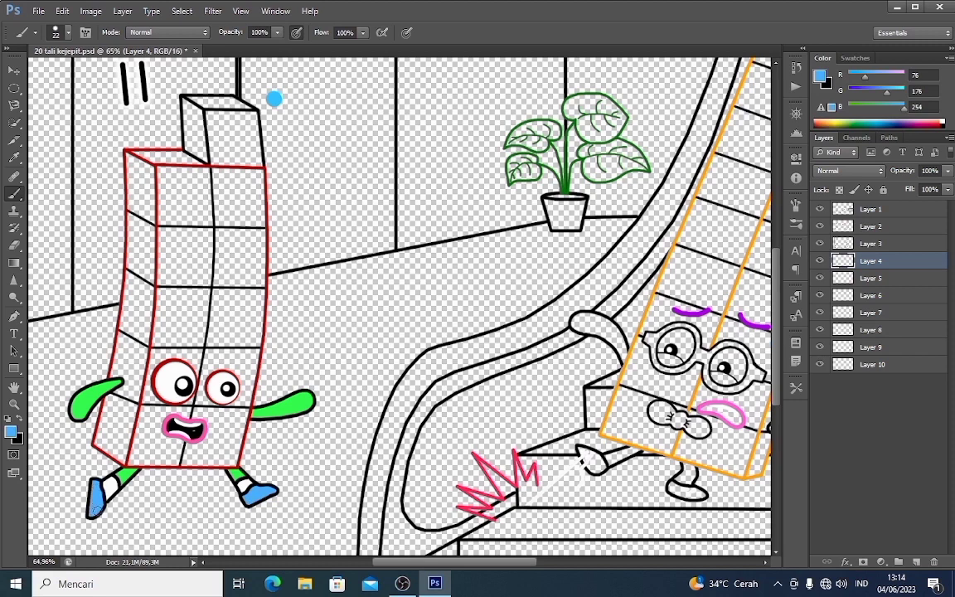
Step: Paint the single block on top of the number 11 character red, RGB 253, 0, 6
click(11, 433)
click(769, 90)
click(742, 88)
click(868, 84)
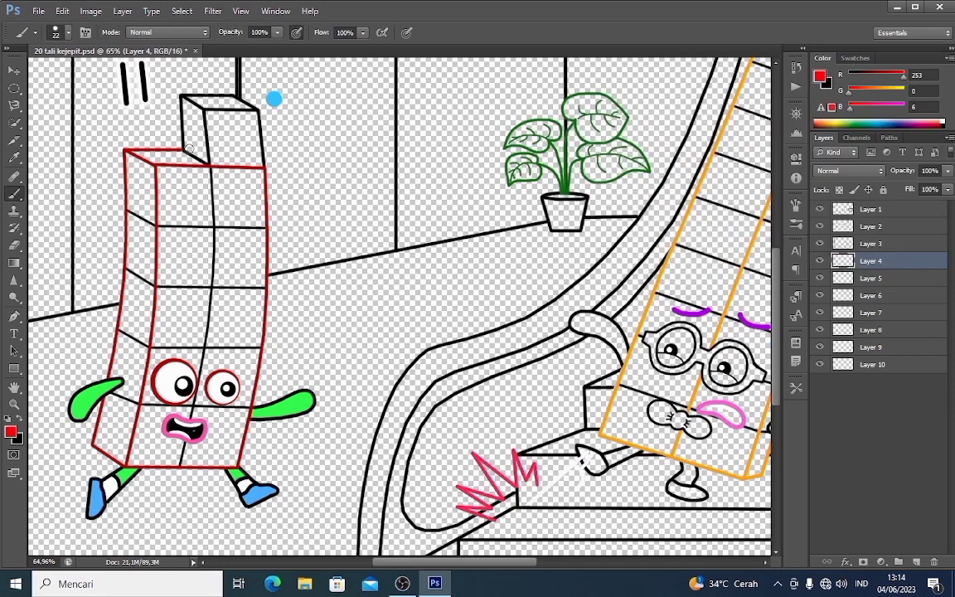
mouse_move(189, 150)
mouse_down()
mouse_move(228, 100)
mouse_move(251, 110)
mouse_move(257, 159)
mouse_move(212, 160)
mouse_move(196, 139)
mouse_move(196, 116)
mouse_move(230, 119)
mouse_move(245, 155)
mouse_up()
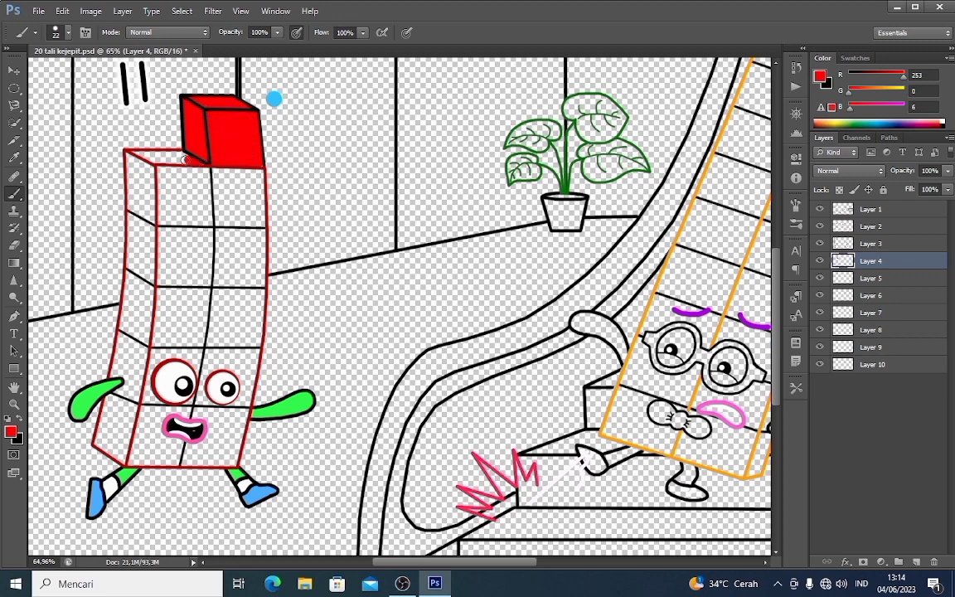
Step: Fill the side and top faces of the number 11 character's column with the same red on Layer 5
mouse_move(186, 159)
mouse_down()
mouse_move(128, 154)
mouse_move(131, 176)
mouse_move(150, 170)
mouse_move(151, 262)
mouse_move(125, 454)
mouse_move(99, 437)
mouse_move(127, 309)
mouse_move(123, 170)
mouse_up()
key(alt+bracketleft)
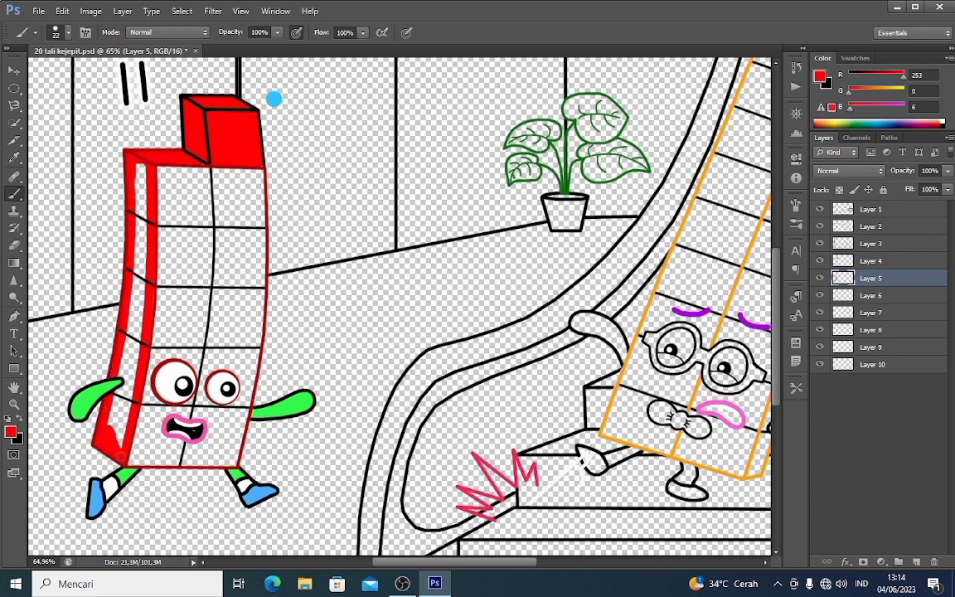
drag(121, 457, 130, 407)
right_click(131, 396)
click(166, 429)
click(14, 196)
mouse_move(139, 167)
mouse_down()
mouse_move(137, 288)
mouse_move(108, 386)
mouse_move(119, 312)
mouse_up()
Step: Fill the front face of the number 11 character's column with white on Layer 6, using a 76 px brush
click(10, 431)
click(574, 89)
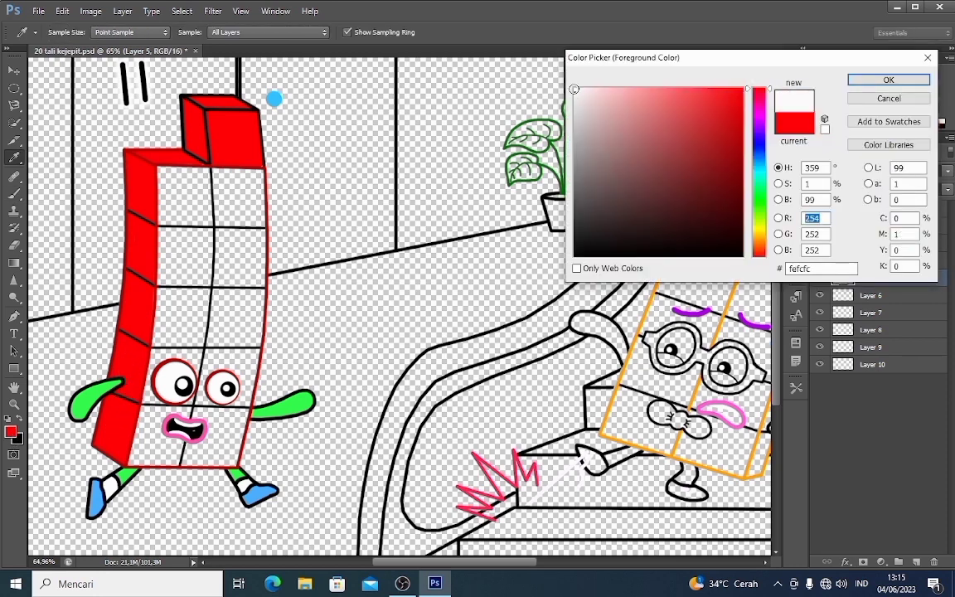
key(Return)
mouse_move(140, 153)
mouse_down()
mouse_move(256, 170)
mouse_move(259, 291)
mouse_move(230, 460)
mouse_move(136, 453)
mouse_up()
right_click(197, 233)
click(241, 264)
click(18, 196)
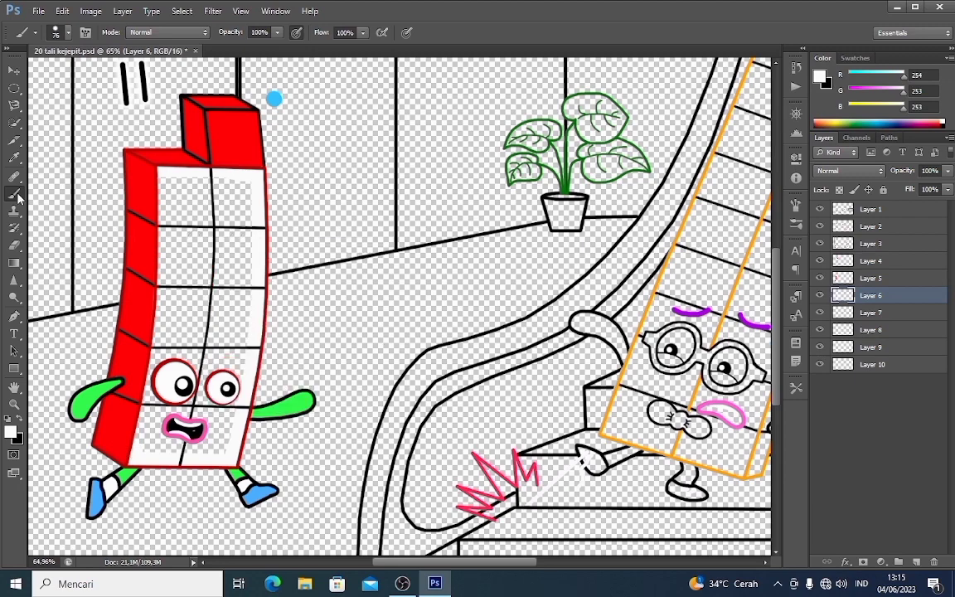
mouse_move(141, 156)
mouse_down()
mouse_move(149, 209)
mouse_move(240, 261)
mouse_move(162, 311)
mouse_move(211, 360)
mouse_move(229, 406)
mouse_move(201, 406)
mouse_up()
scroll(269, 292, down, 2)
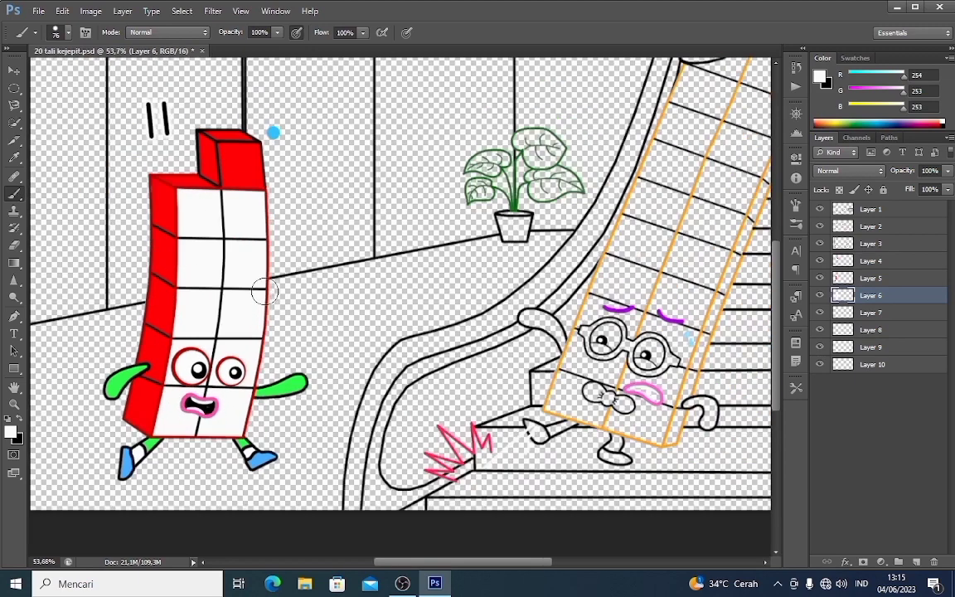
Step: On Layer 4, paint the number 20 character's eyes and bow tie white and its mouth opening black
scroll(264, 291, down, 3)
click(889, 262)
right_click(531, 381)
click(543, 411)
click(830, 310)
scroll(521, 392, up, 1)
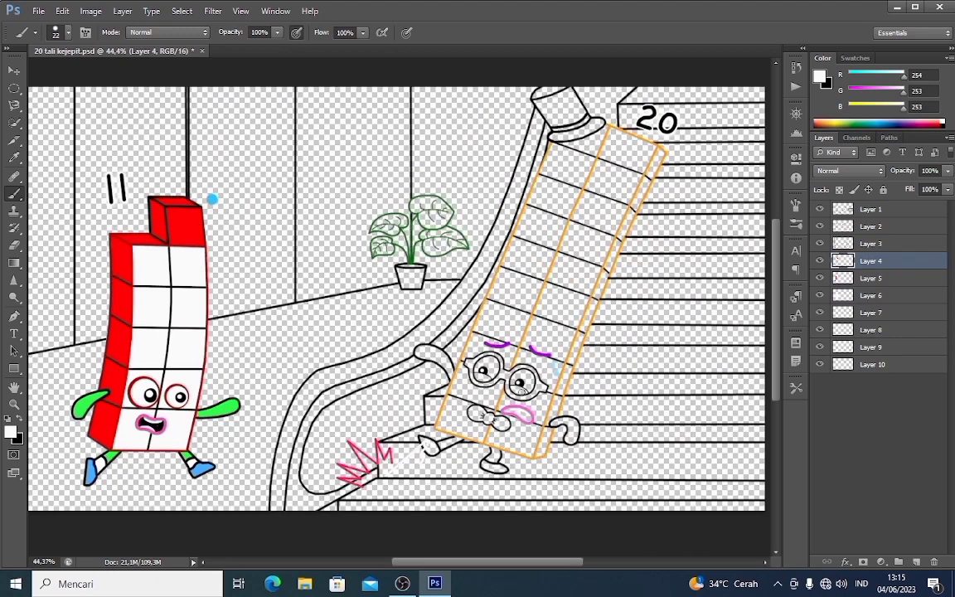
scroll(520, 385, up, 2)
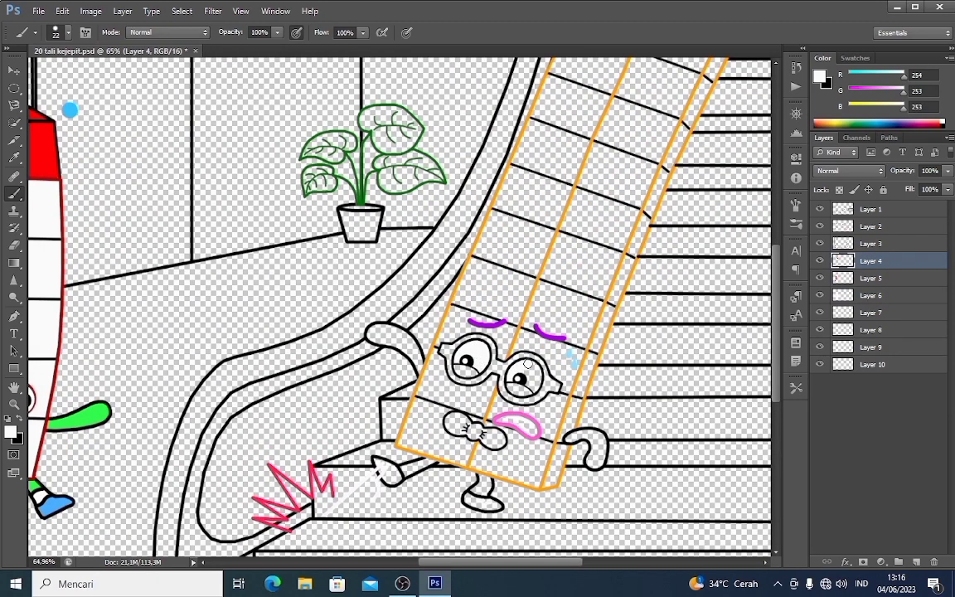
click(22, 421)
click(22, 420)
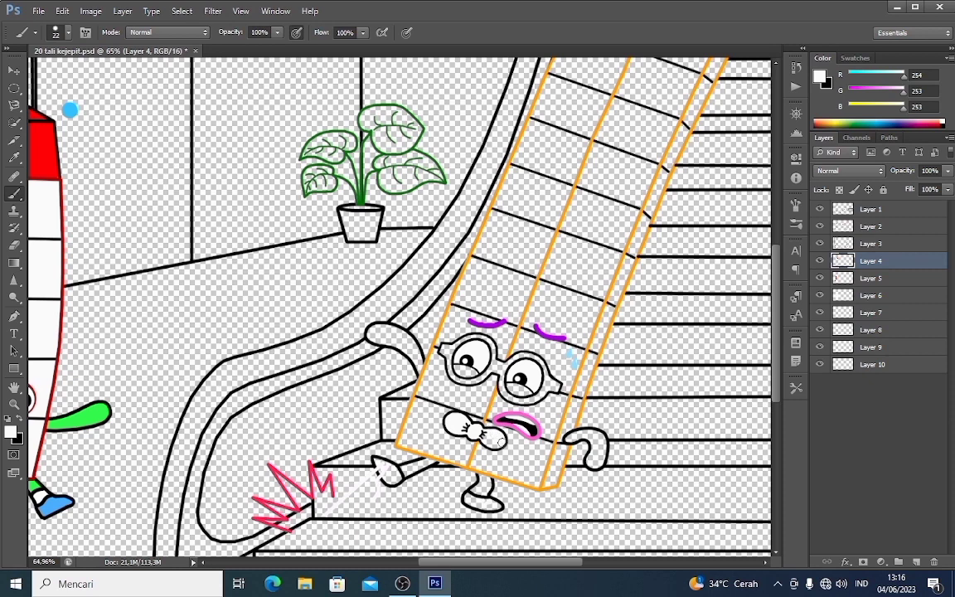
Step: Paint the number 20 character's glasses frame and lower eyelids purple, #b600ea, on Layer 5
click(9, 432)
click(766, 121)
click(745, 100)
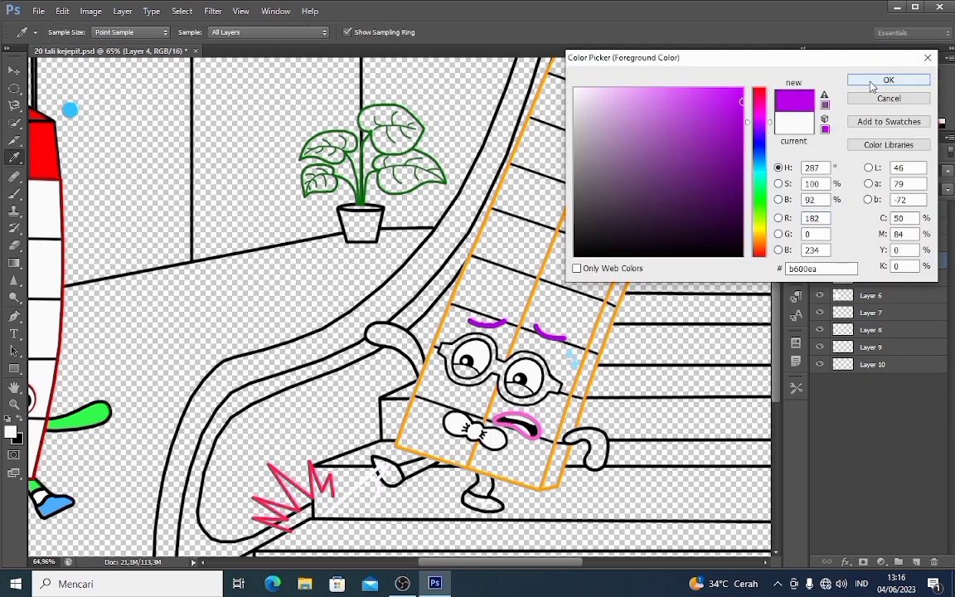
click(872, 85)
click(871, 279)
mouse_move(482, 339)
mouse_down()
mouse_move(486, 379)
mouse_move(473, 373)
mouse_up()
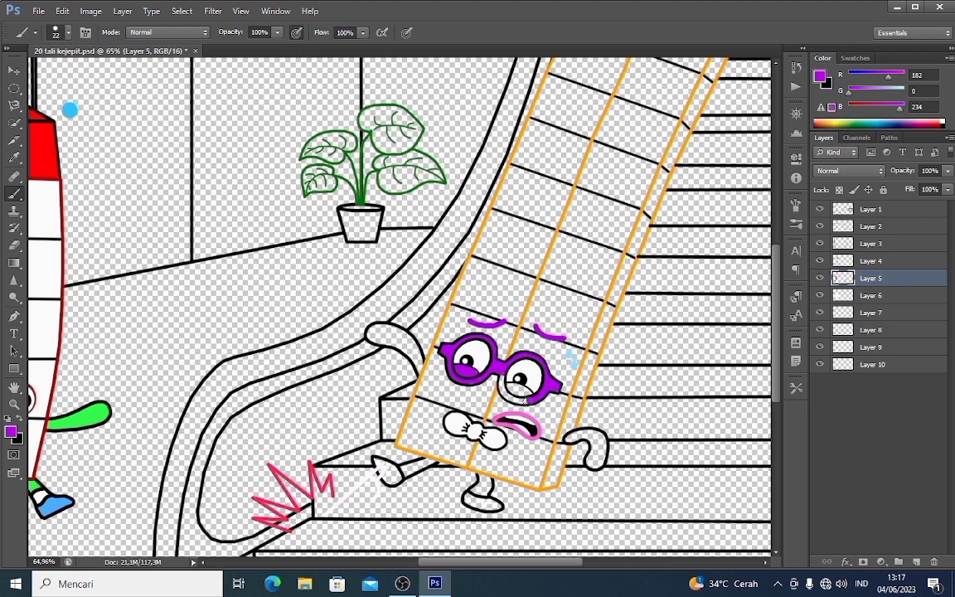
mouse_move(525, 401)
mouse_down()
mouse_move(506, 385)
mouse_move(528, 393)
mouse_up()
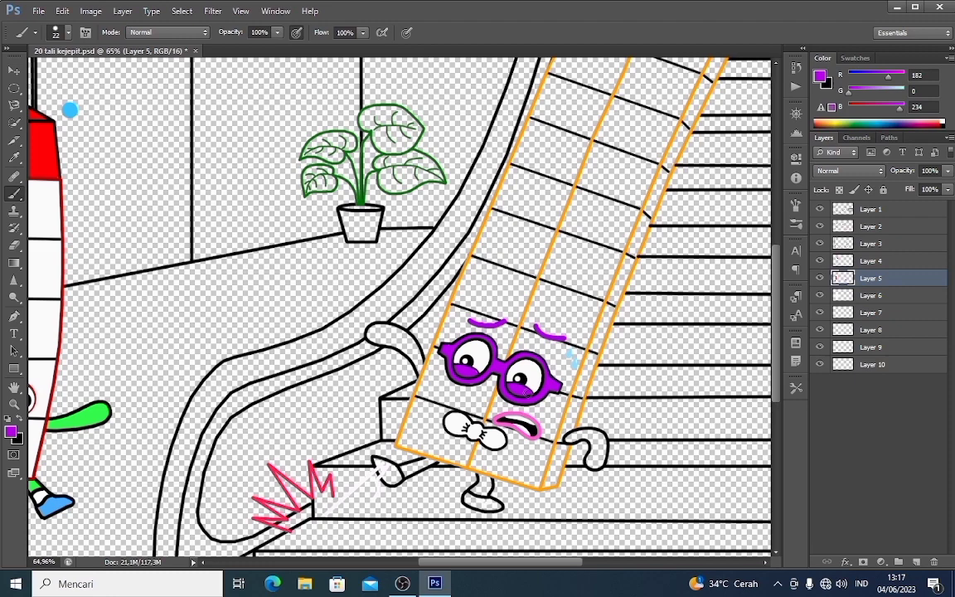
Step: Fill the crown and brim of the number 20 character's top hat with the same purple
scroll(539, 360, down, 3)
drag(777, 329, 777, 317)
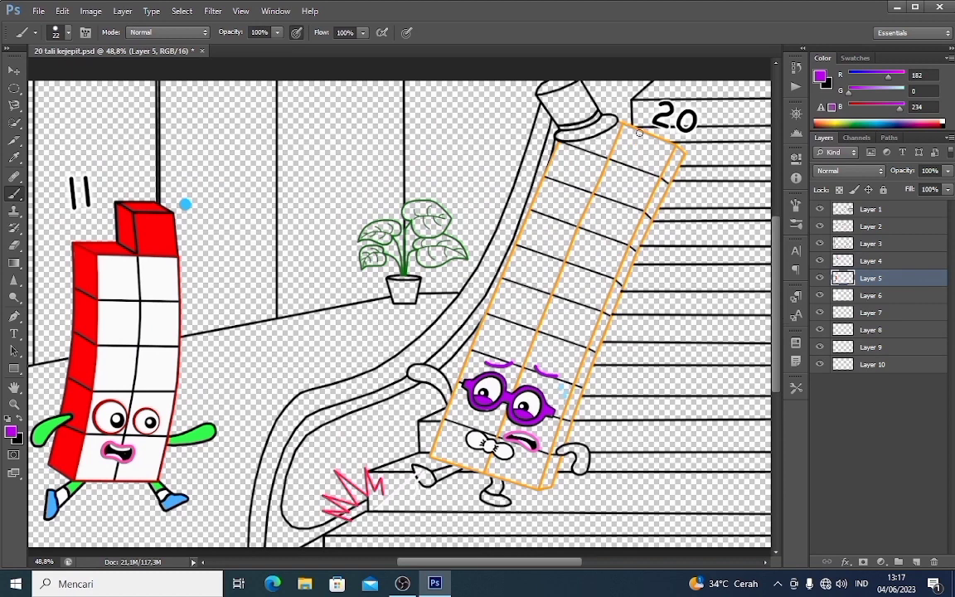
scroll(581, 124, up, 1)
mouse_move(537, 93)
mouse_down()
mouse_move(547, 116)
mouse_move(584, 129)
mouse_move(618, 123)
mouse_move(597, 122)
mouse_up()
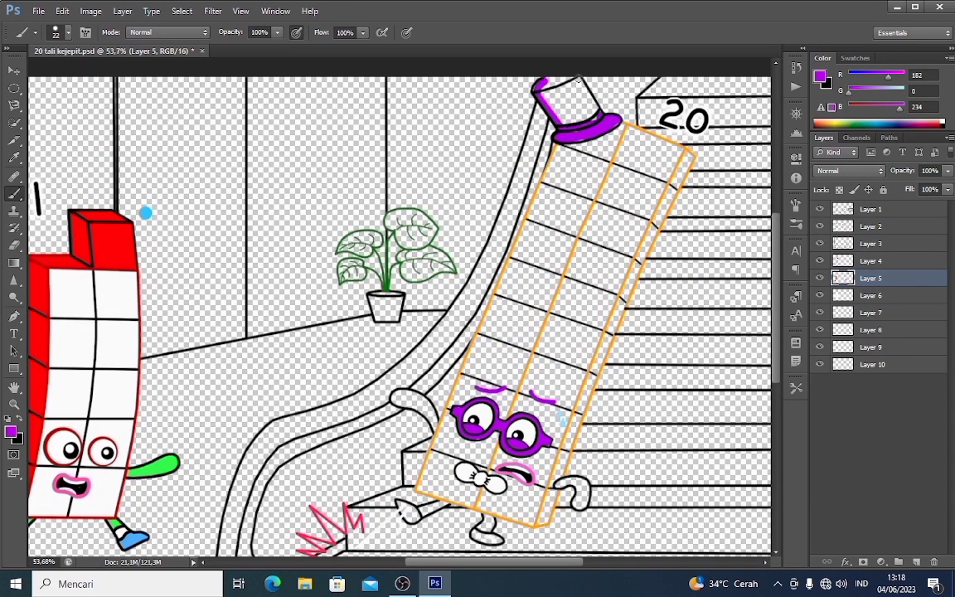
mouse_move(571, 81)
mouse_down()
mouse_move(584, 91)
mouse_move(562, 109)
mouse_up()
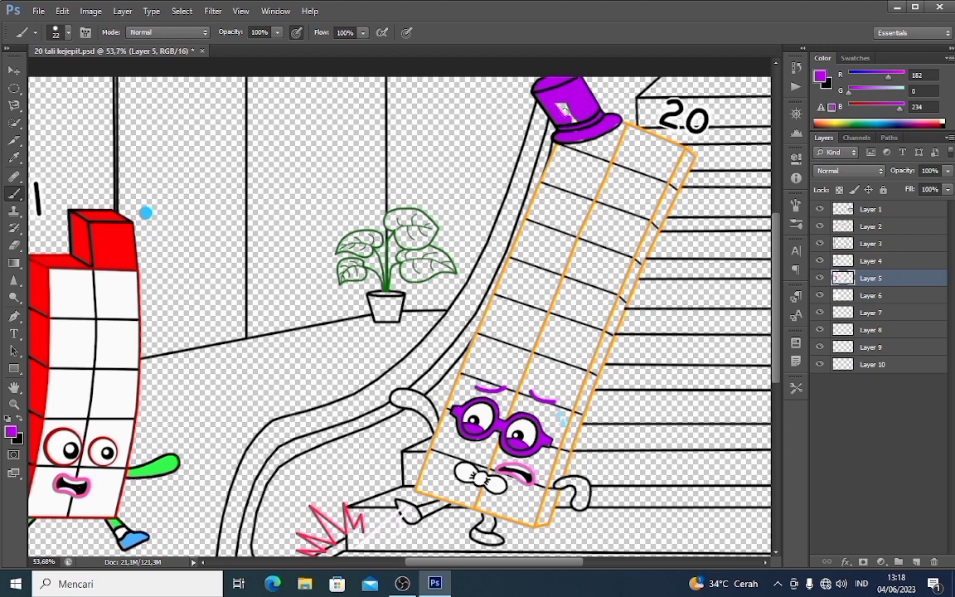
Step: Paint the top hat's band yellow-orange, RGB 254, 190, 17, with a 17 px brush on Layer 5
click(820, 76)
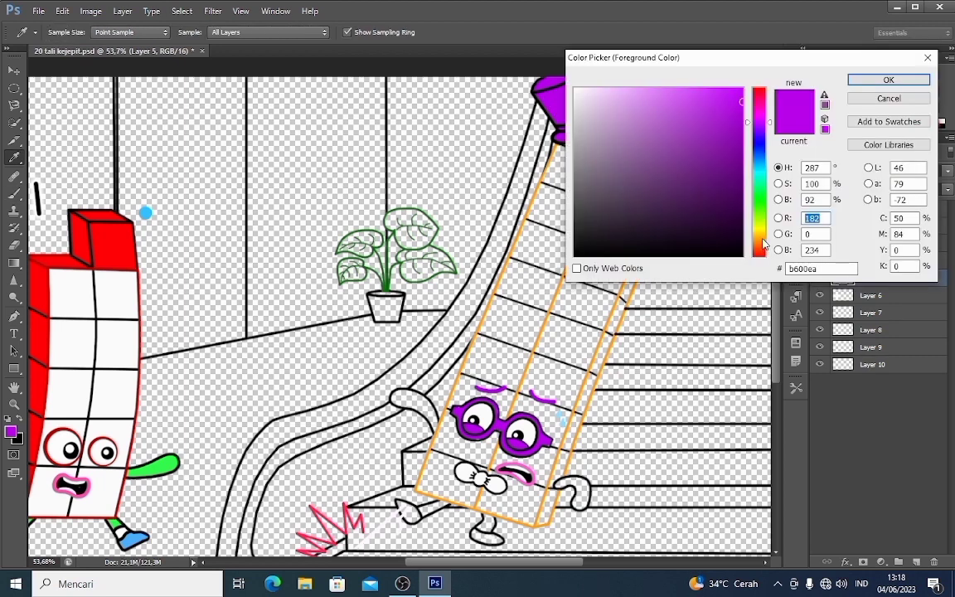
click(764, 238)
click(732, 88)
click(888, 80)
right_click(583, 126)
click(604, 157)
click(869, 282)
drag(560, 129, 563, 129)
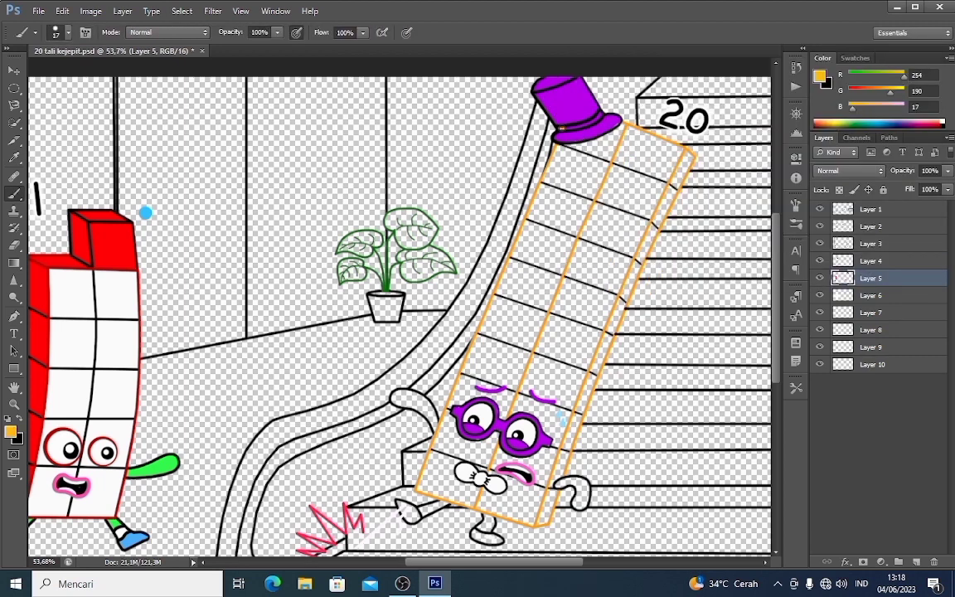
Step: Paint the number 20 character's arms and legs dark orange, RGB 240, 170, 1
click(820, 80)
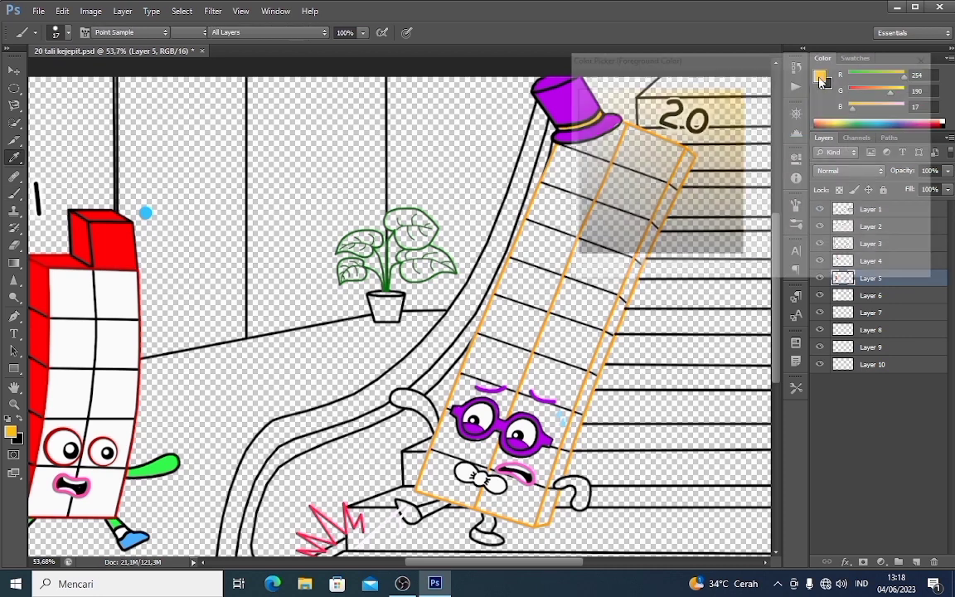
click(742, 96)
click(763, 238)
click(887, 80)
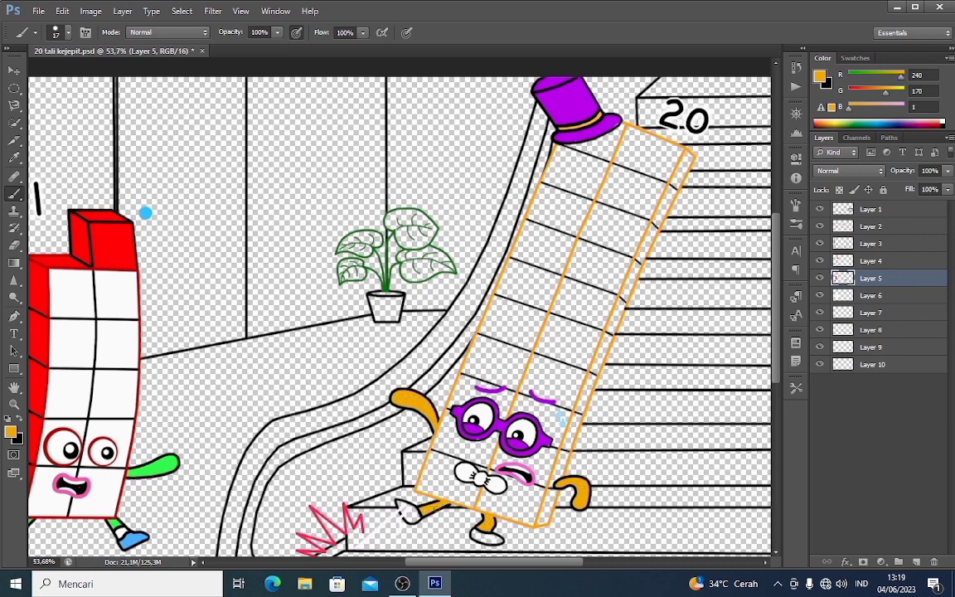
Step: Paint the number 20 character's shoes dark brown, RGB 60, 53, 35
click(823, 80)
click(643, 217)
click(880, 79)
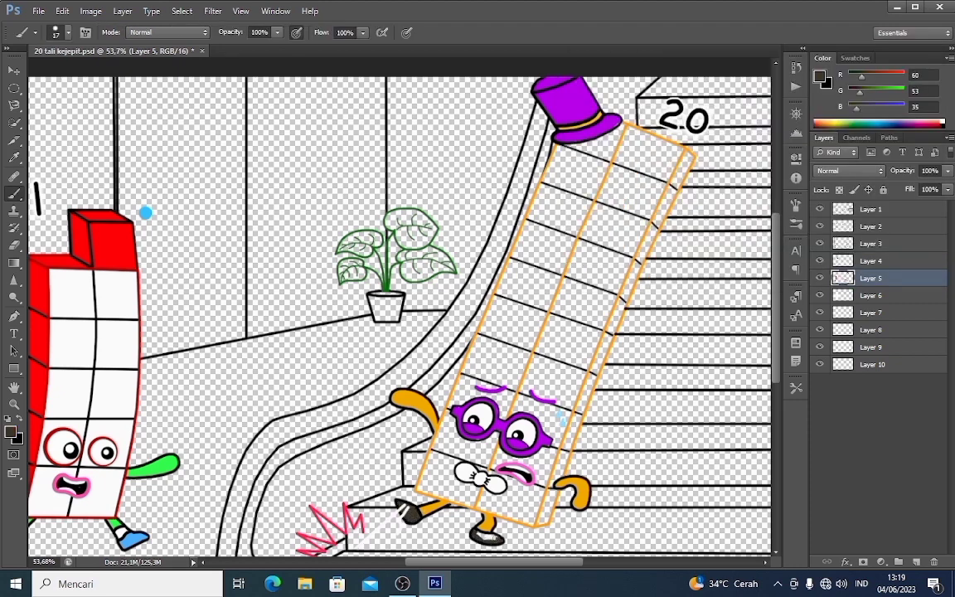
Step: Repaint the number 20 character's shoes in near-black brown, RGB 30, 25, 14
click(823, 81)
click(667, 236)
click(853, 81)
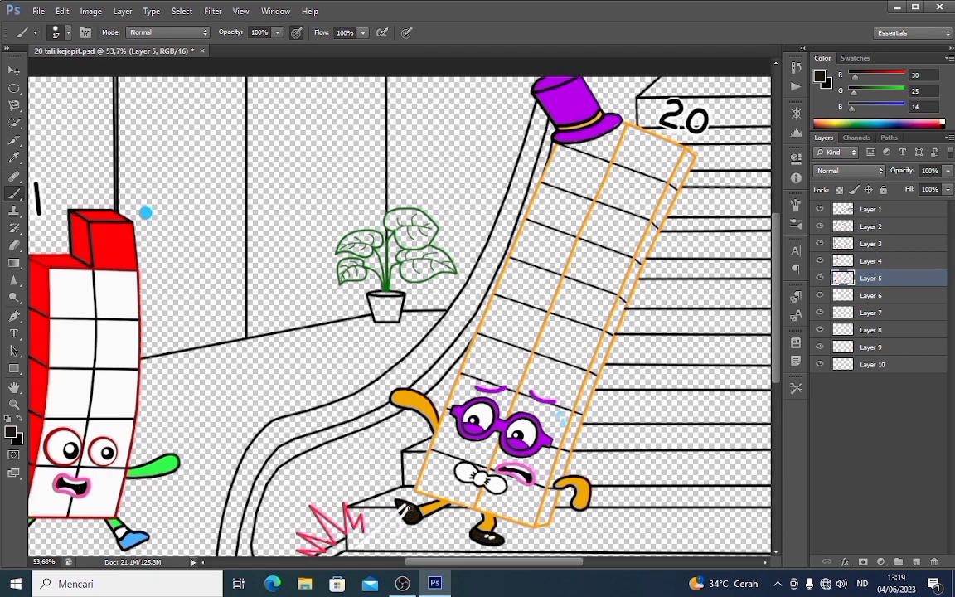
Step: Fill the narrow side face of the number 20 character with yellow-orange, RGB 254, 193, 30, on Layer 6 with a 25 px brush
click(890, 296)
click(821, 78)
click(728, 87)
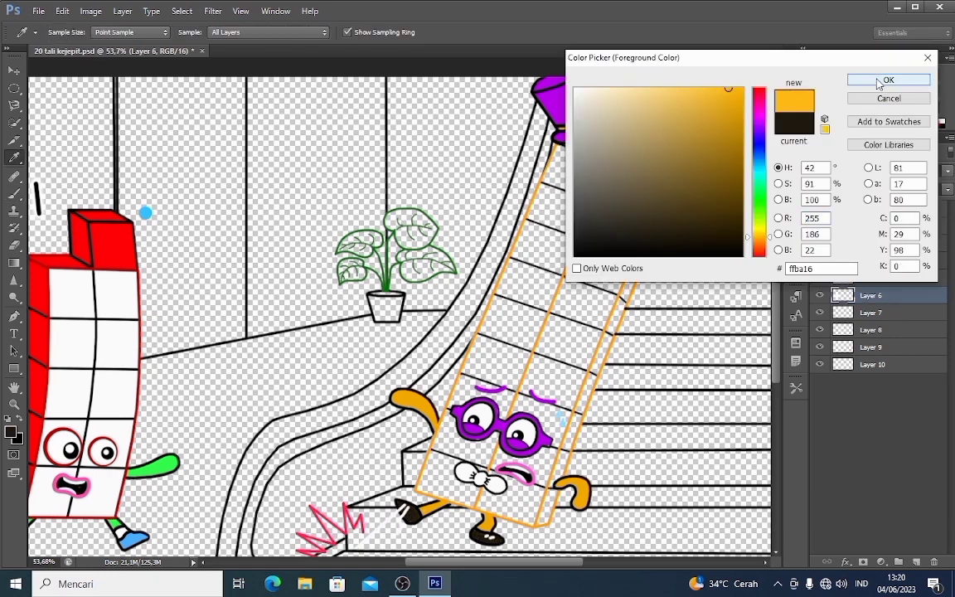
click(878, 83)
click(819, 86)
click(760, 234)
click(722, 89)
click(883, 80)
right_click(689, 155)
drag(724, 187, 731, 202)
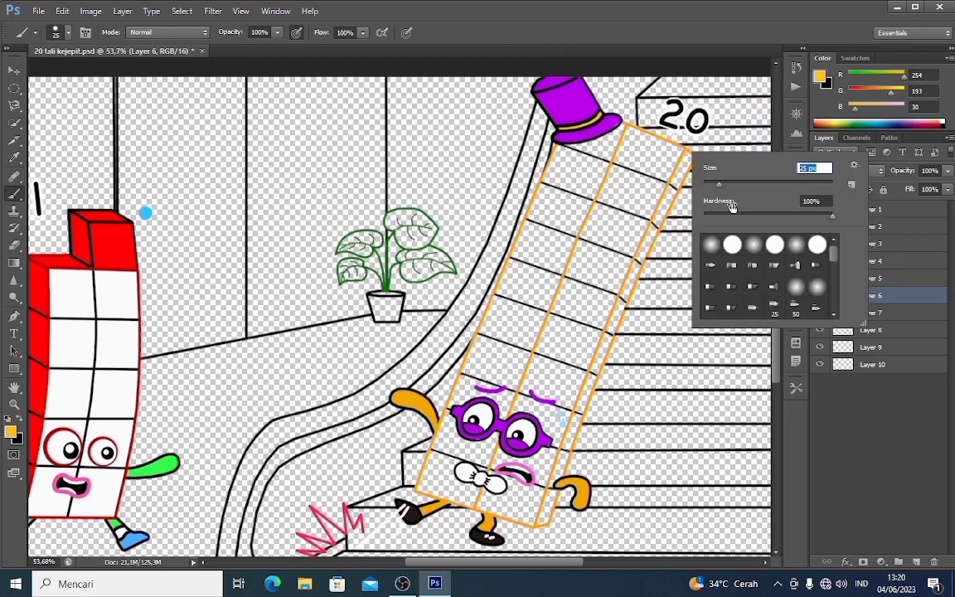
click(695, 173)
mouse_move(657, 209)
mouse_down()
mouse_move(548, 518)
mouse_move(590, 396)
mouse_up()
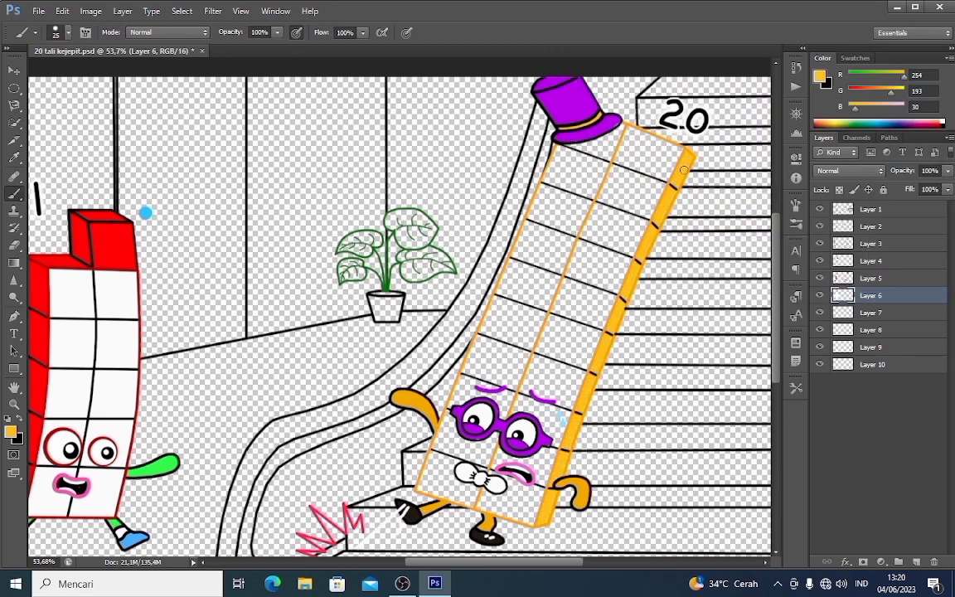
Step: Fill the front face of the number 20 character with pale yellow, RGB 253, 219, 115, on Layer 7
click(876, 310)
click(819, 81)
click(665, 88)
click(761, 235)
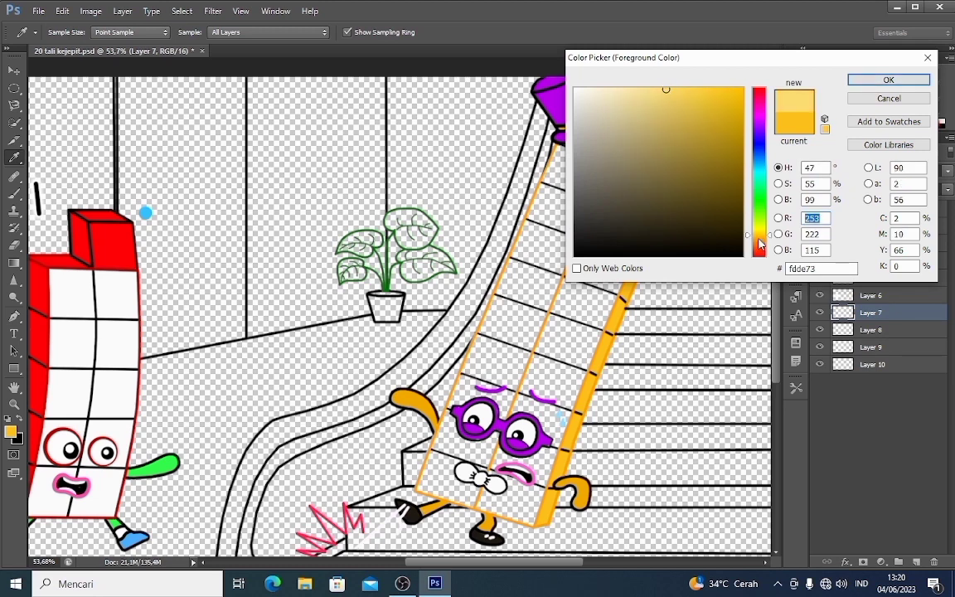
click(888, 80)
right_click(612, 140)
click(654, 233)
click(879, 317)
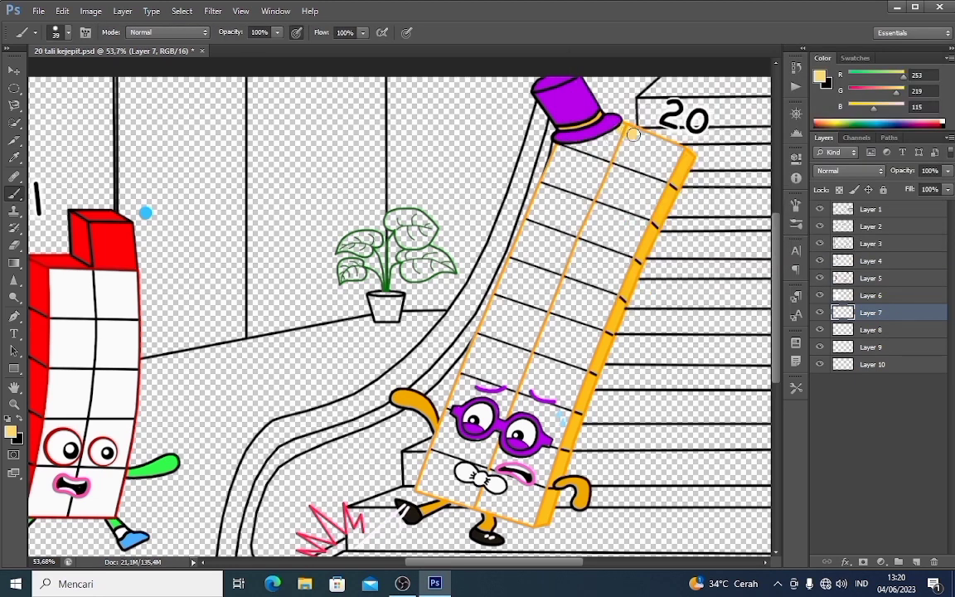
mouse_move(631, 133)
mouse_down()
mouse_move(669, 148)
mouse_move(607, 138)
mouse_move(564, 148)
mouse_move(422, 488)
mouse_move(538, 520)
mouse_up()
right_click(599, 210)
drag(638, 243, 667, 243)
mouse_move(659, 171)
mouse_down()
mouse_move(577, 157)
mouse_move(629, 212)
mouse_move(574, 214)
mouse_move(600, 245)
mouse_move(596, 268)
mouse_move(614, 283)
mouse_move(535, 271)
mouse_move(582, 311)
mouse_move(542, 318)
mouse_move(564, 355)
mouse_move(520, 363)
mouse_move(526, 407)
mouse_move(550, 423)
mouse_move(481, 424)
mouse_move(444, 475)
mouse_move(535, 506)
mouse_move(489, 451)
mouse_move(544, 362)
mouse_up()
Step: Paint the potted plant's leaves green, #0cc025, on Layer 6 with a 15 px brush
click(871, 295)
click(819, 76)
click(756, 196)
click(733, 129)
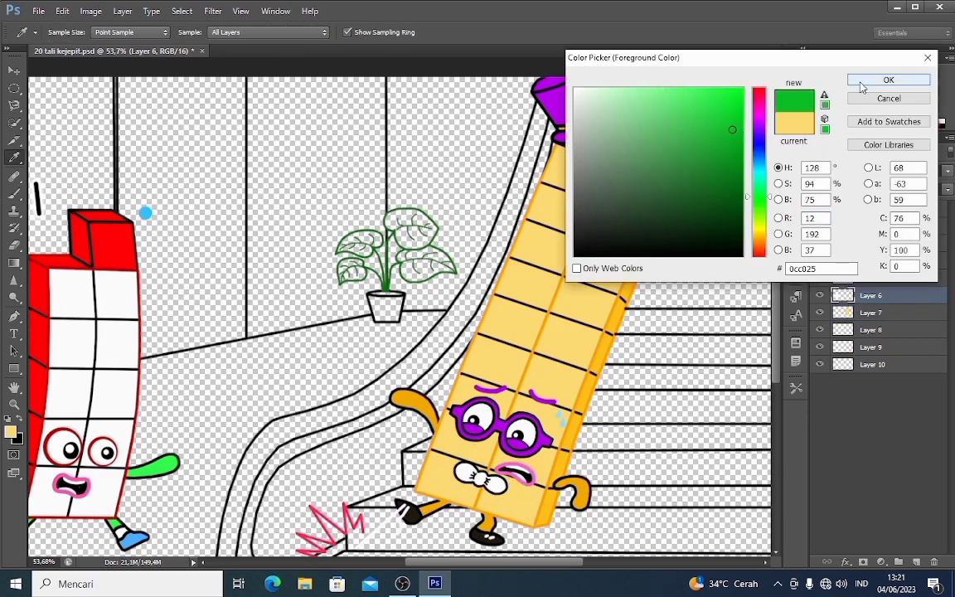
click(864, 84)
right_click(388, 266)
click(407, 304)
click(369, 247)
scroll(368, 245, up, 3)
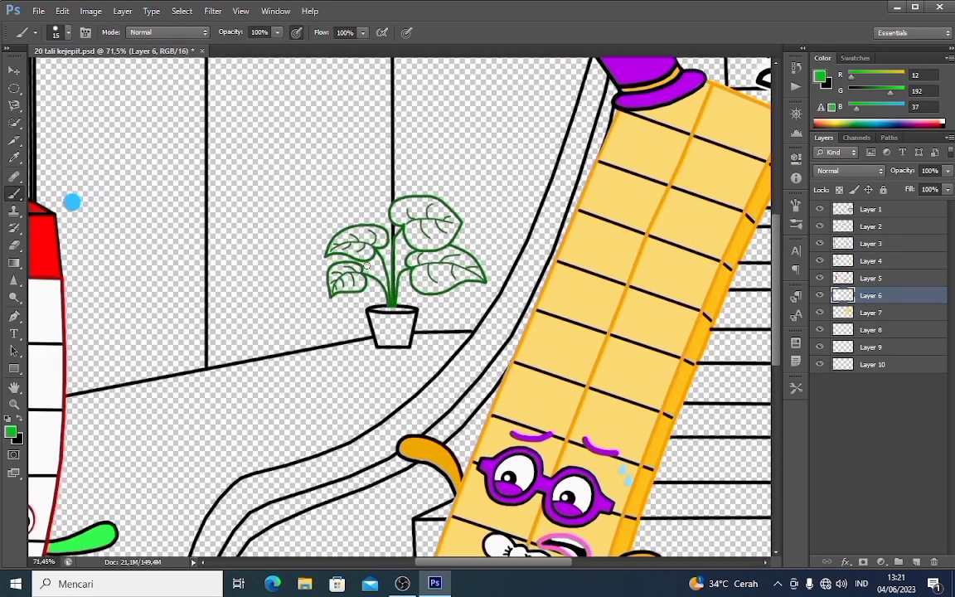
mouse_move(338, 285)
mouse_down()
mouse_move(369, 248)
mouse_move(362, 256)
mouse_move(336, 250)
mouse_move(343, 236)
mouse_move(378, 228)
mouse_move(363, 247)
mouse_move(405, 225)
mouse_move(395, 209)
mouse_move(425, 200)
mouse_up()
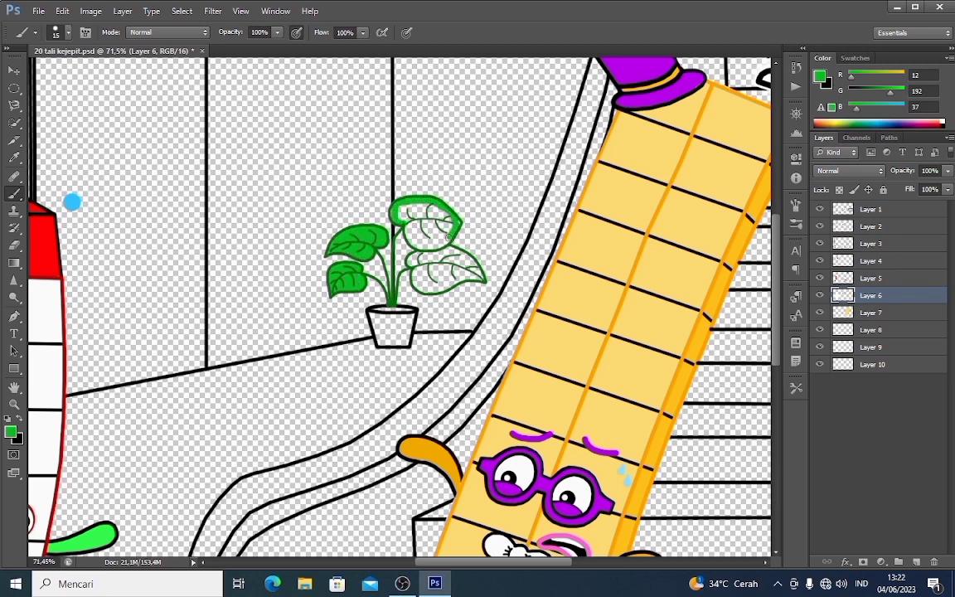
mouse_move(418, 246)
mouse_down()
mouse_move(393, 214)
mouse_move(427, 205)
mouse_move(419, 209)
mouse_move(444, 219)
mouse_move(410, 226)
mouse_move(423, 251)
mouse_move(410, 264)
mouse_move(437, 251)
mouse_move(467, 258)
mouse_move(456, 282)
mouse_move(421, 289)
mouse_move(418, 264)
mouse_move(474, 272)
mouse_move(425, 285)
mouse_up()
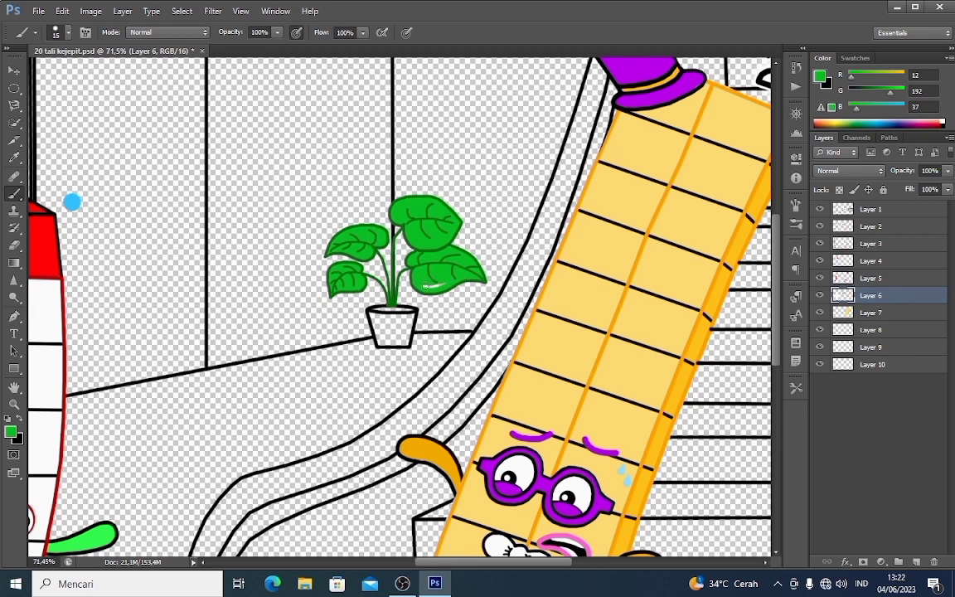
Step: Paint the plant's pot brown, RGB 111, 72, 25
click(821, 79)
click(757, 243)
click(707, 184)
click(889, 80)
mouse_move(375, 310)
mouse_down()
mouse_move(409, 311)
mouse_move(389, 326)
mouse_move(396, 334)
mouse_up()
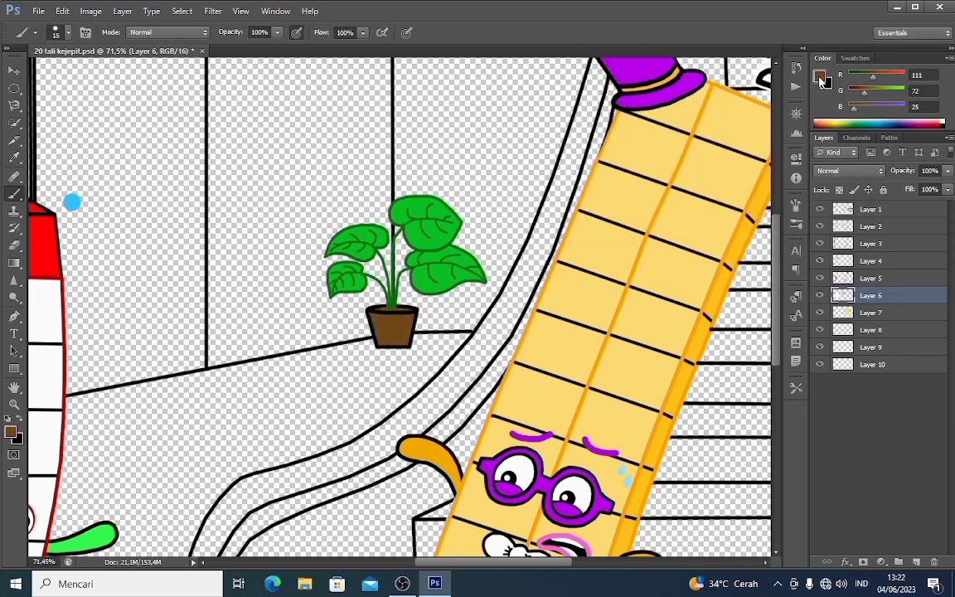
Step: Repaint the plant's pot in dark maroon, RGB 111, 25, 49
click(820, 77)
click(756, 98)
click(862, 78)
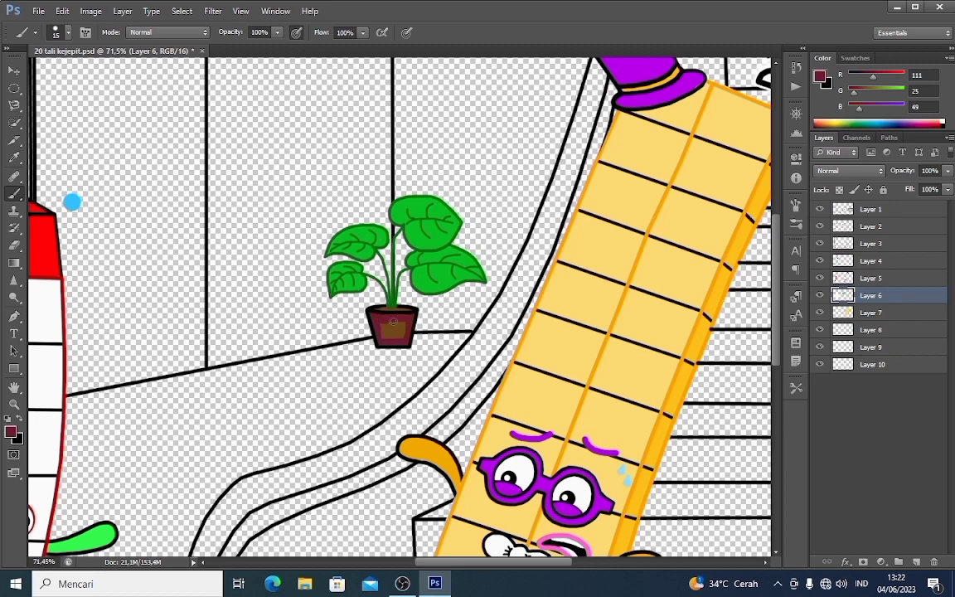
drag(392, 321, 391, 329)
scroll(393, 321, down, 3)
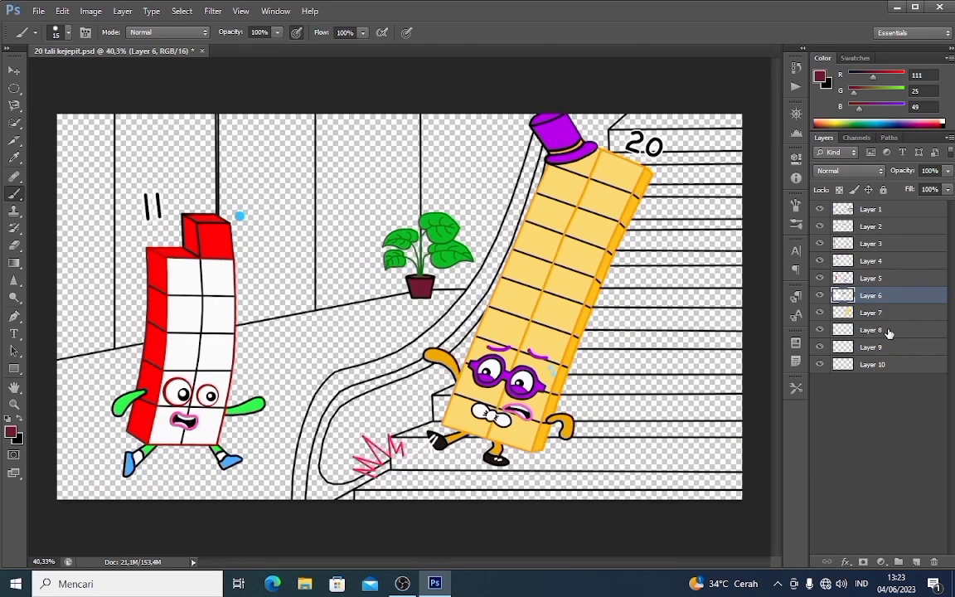
Step: Paint the staircase dark purple, RGB 42, 8, 60, on Layer 8 with a hard round brush
click(888, 330)
click(820, 77)
click(756, 79)
click(720, 213)
click(863, 79)
right_click(697, 276)
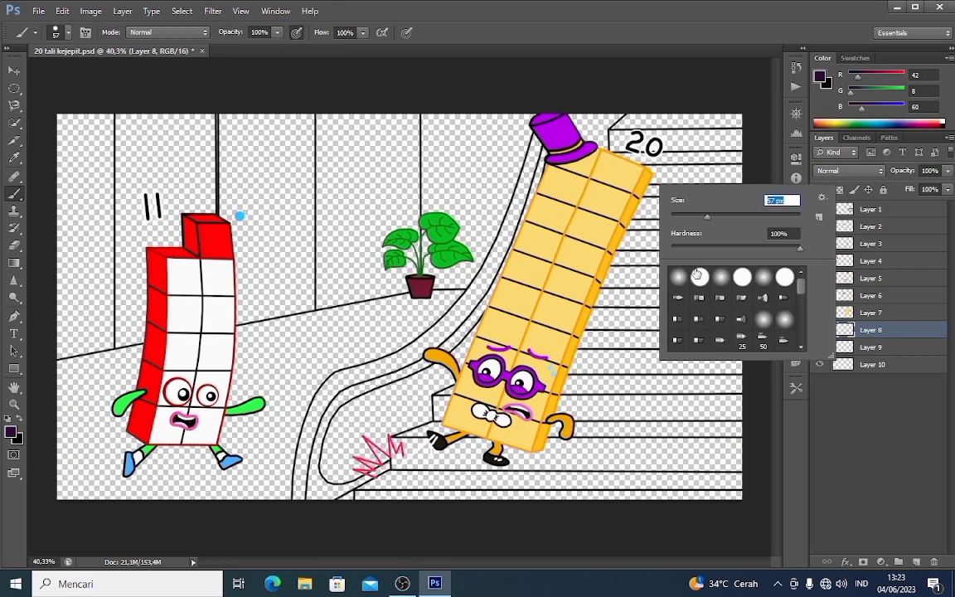
double_click(697, 276)
mouse_move(632, 119)
mouse_down()
mouse_move(616, 154)
mouse_move(637, 120)
mouse_move(740, 122)
mouse_move(698, 138)
mouse_move(736, 154)
mouse_move(679, 170)
mouse_move(640, 214)
mouse_move(660, 239)
mouse_move(613, 249)
mouse_move(608, 282)
mouse_move(579, 333)
mouse_move(738, 336)
mouse_move(638, 362)
mouse_move(730, 379)
mouse_move(730, 489)
mouse_move(710, 417)
mouse_move(578, 396)
mouse_move(585, 422)
mouse_move(550, 448)
mouse_move(565, 496)
mouse_move(498, 431)
mouse_move(367, 500)
mouse_move(459, 490)
mouse_move(420, 478)
mouse_up()
Step: Cover the remaining lower stair edges beside the number 20 character with the same dark purple using a 32 px brush
right_click(694, 187)
click(771, 222)
right_click(414, 475)
click(450, 429)
click(796, 360)
mouse_move(454, 387)
mouse_down()
mouse_move(438, 412)
mouse_move(447, 395)
mouse_move(437, 426)
mouse_move(407, 436)
mouse_move(397, 457)
mouse_move(438, 428)
mouse_move(390, 473)
mouse_up()
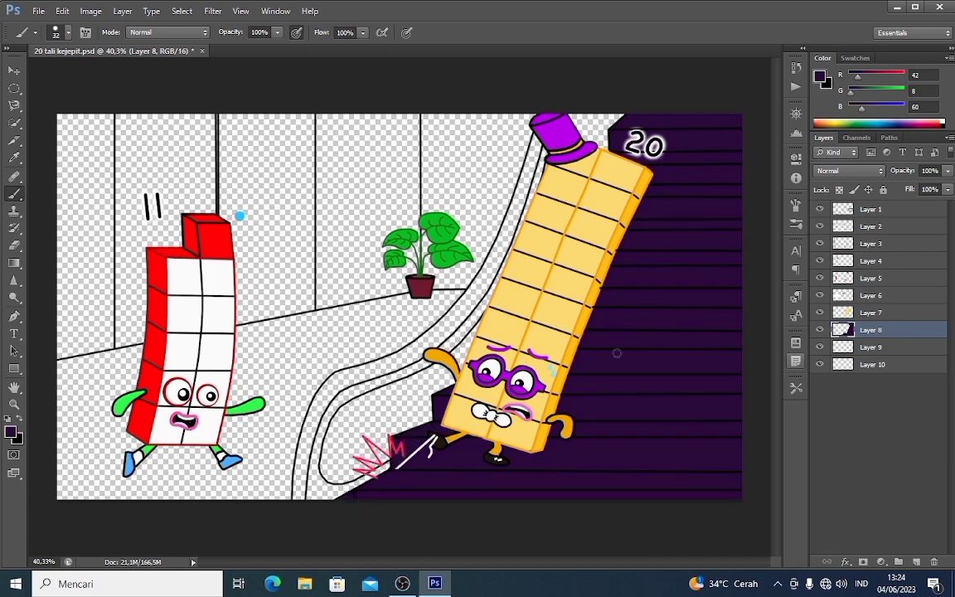
Step: Paint soft horizontal highlights along the stair steps in lighter purple, RGB 68, 22, 92, with a 53 px brush at 0% hardness
click(821, 78)
click(702, 197)
click(865, 82)
right_click(699, 356)
click(719, 449)
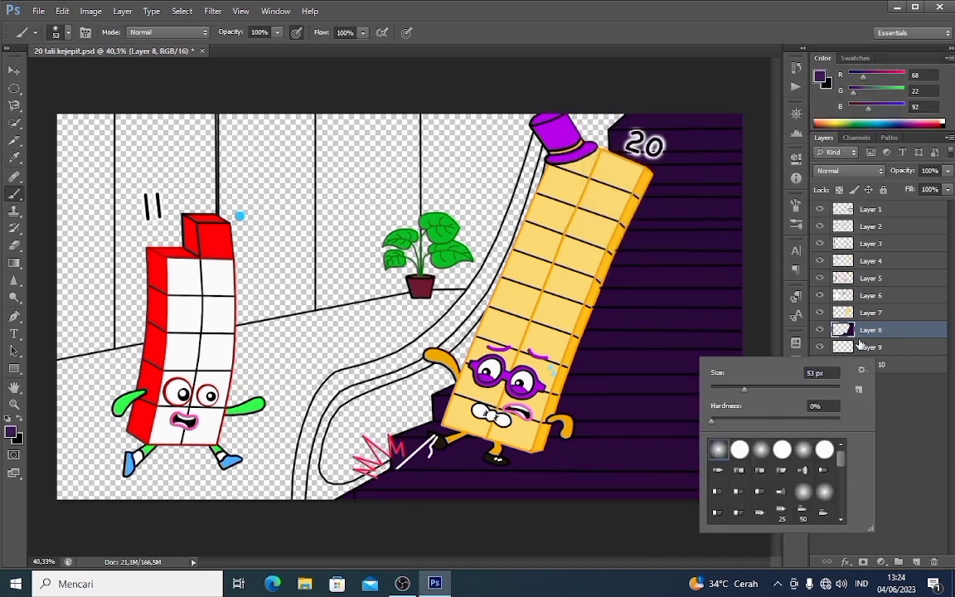
click(859, 344)
drag(390, 479, 750, 479)
drag(572, 427, 741, 427)
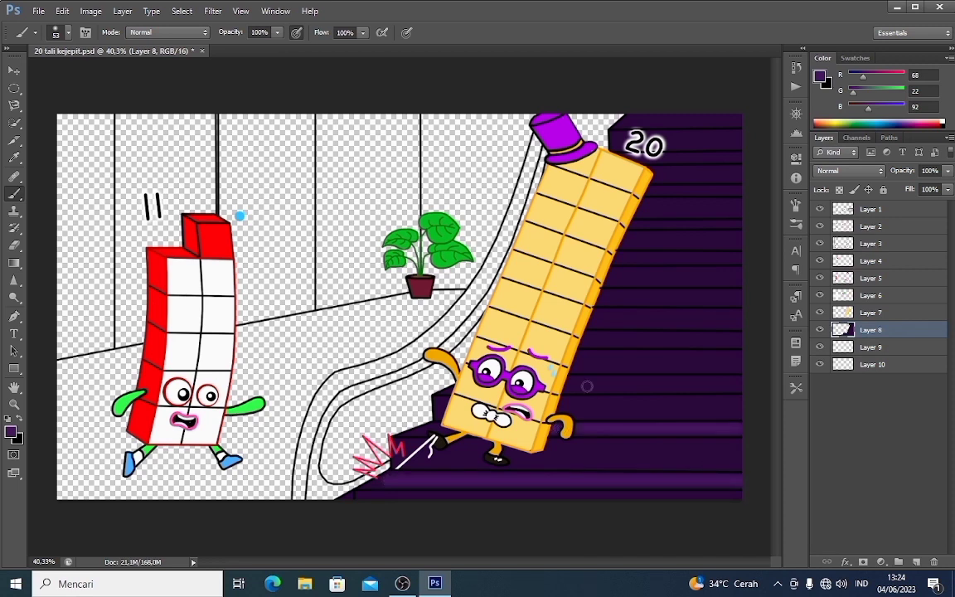
drag(572, 382, 742, 383)
drag(580, 341, 743, 342)
drag(580, 296, 742, 296)
drag(580, 259, 742, 259)
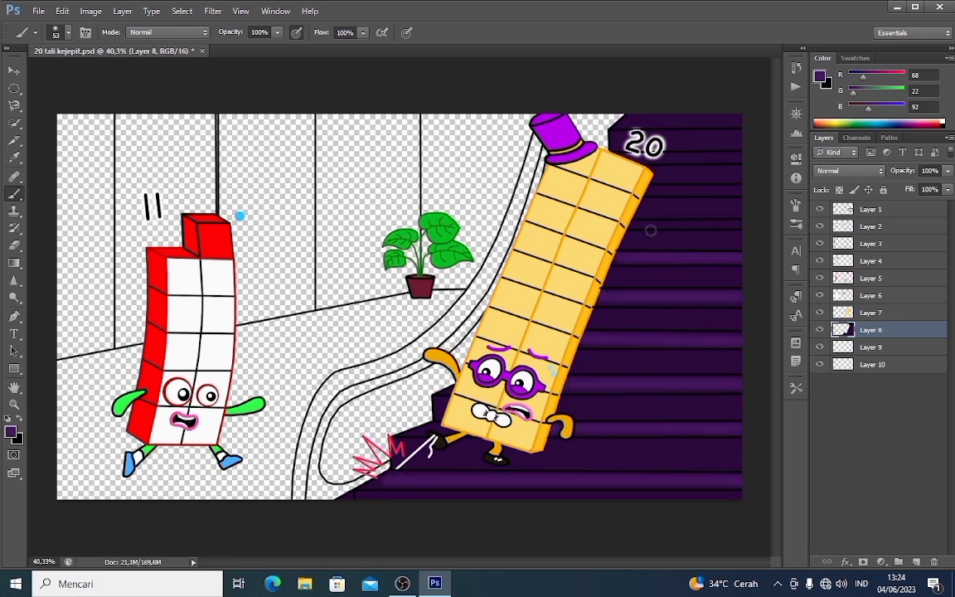
drag(580, 201, 742, 201)
drag(580, 171, 742, 171)
drag(572, 142, 742, 141)
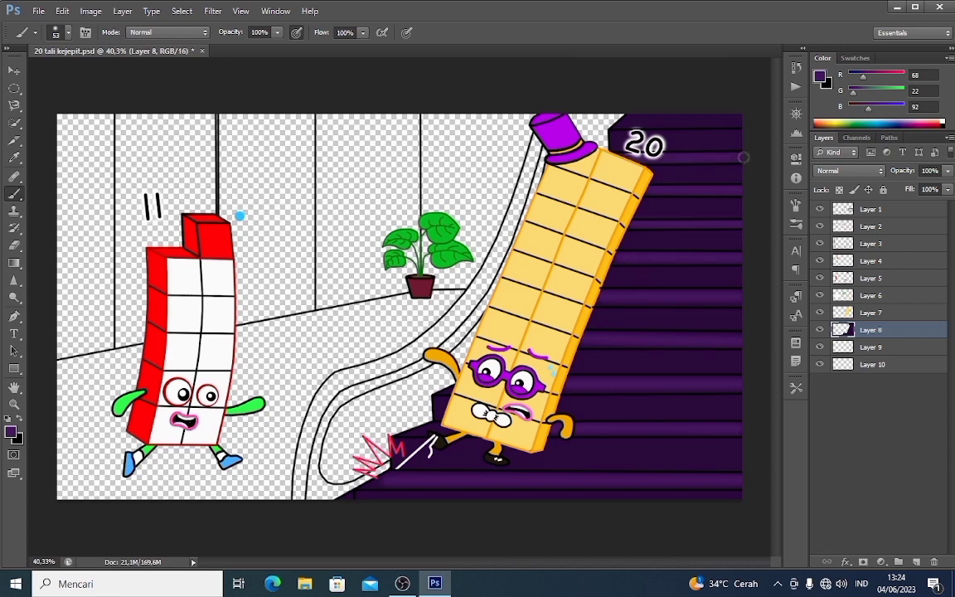
drag(571, 108, 742, 108)
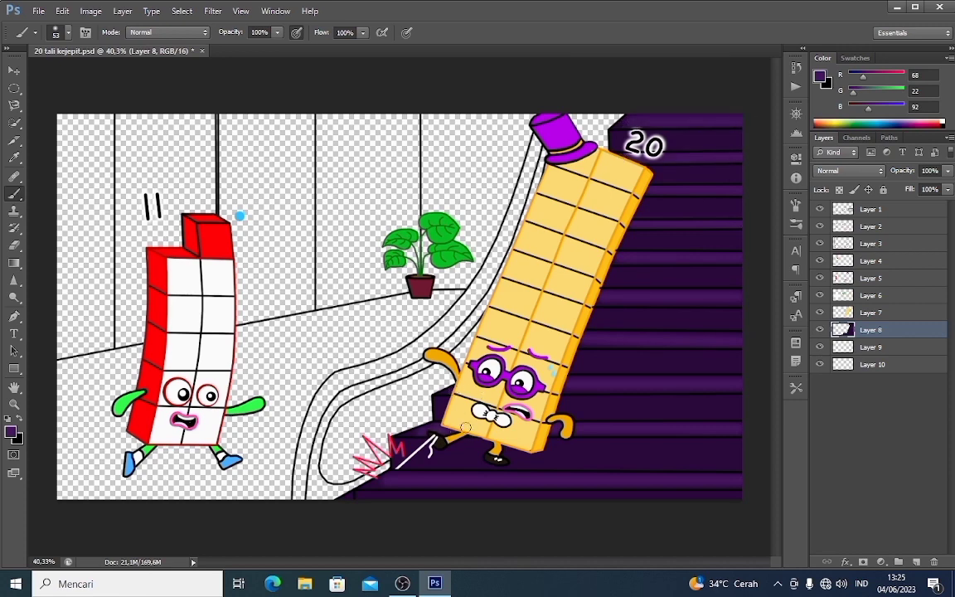
Step: Paint the glass panel between the handrail and the stairs light blue on Layer 9
click(879, 350)
click(820, 77)
click(759, 162)
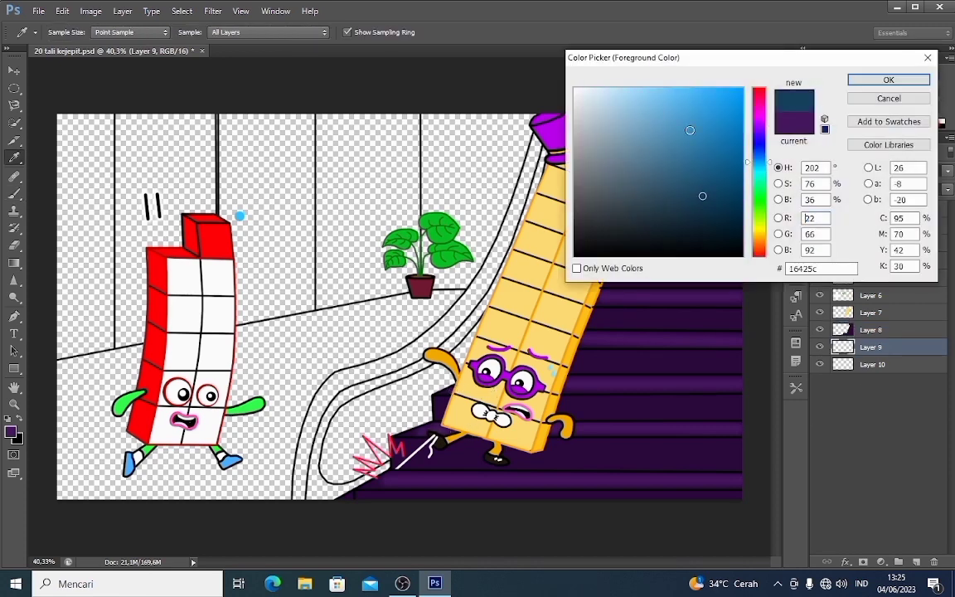
click(639, 90)
click(614, 93)
click(868, 81)
right_click(580, 197)
click(620, 290)
mouse_move(621, 135)
mouse_down()
mouse_move(584, 118)
mouse_move(594, 142)
mouse_up()
mouse_move(503, 333)
mouse_down()
mouse_move(443, 369)
mouse_move(342, 417)
mouse_move(333, 474)
mouse_move(346, 472)
mouse_move(360, 418)
mouse_move(466, 372)
mouse_move(348, 454)
mouse_move(384, 432)
mouse_up()
Step: Add pale blue reflection streaks, #d7f0fe, to the stair's glass panel
click(11, 432)
click(599, 87)
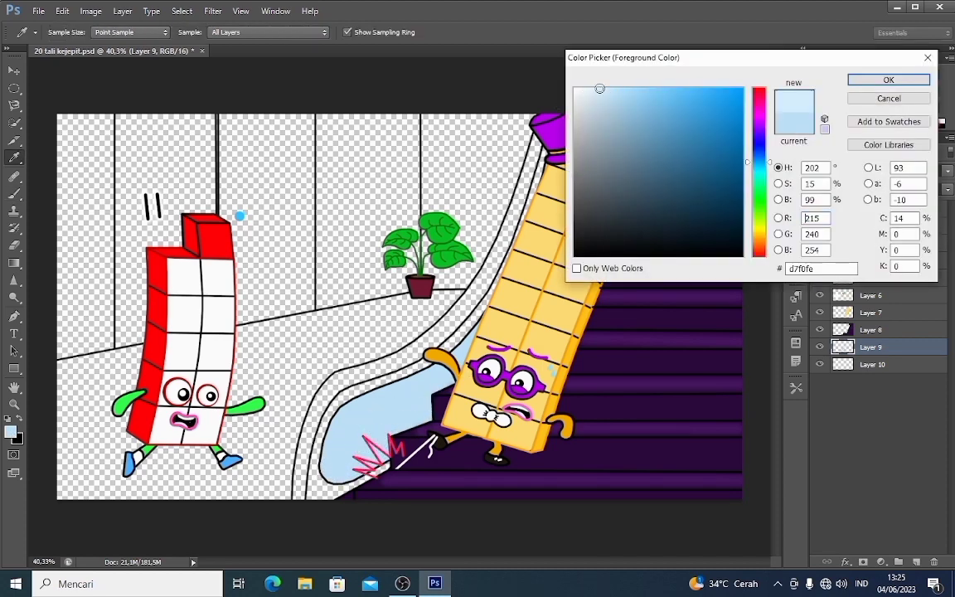
click(887, 79)
right_click(512, 352)
drag(564, 390, 569, 389)
click(699, 387)
mouse_move(420, 399)
mouse_down()
mouse_move(367, 431)
mouse_move(308, 428)
mouse_move(389, 421)
mouse_move(333, 461)
mouse_move(445, 397)
mouse_up()
Step: Paint the curved stair handrail light green on Layer 10
click(876, 367)
click(821, 78)
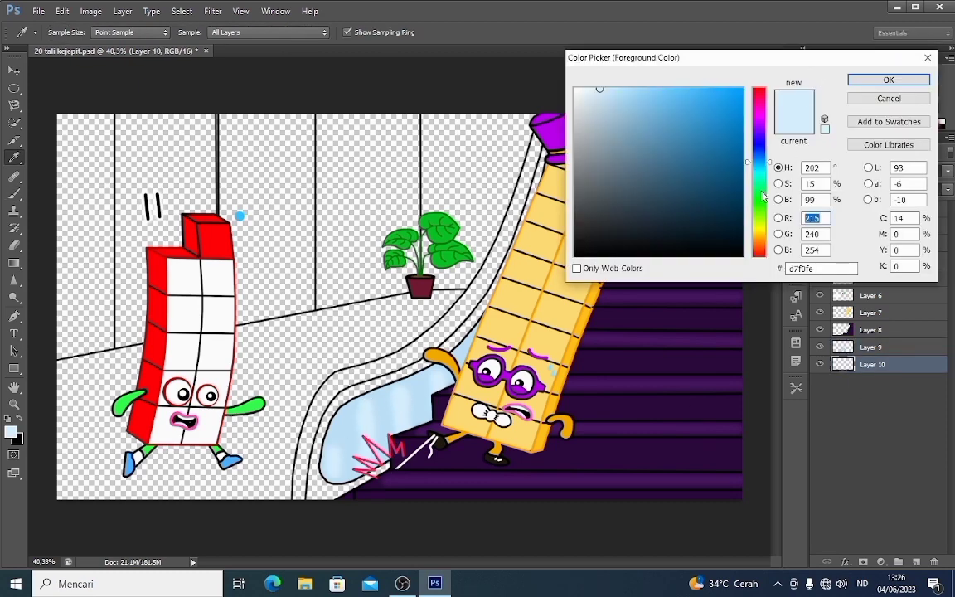
click(762, 190)
drag(687, 110, 682, 92)
click(862, 84)
right_click(585, 156)
click(543, 141)
mouse_move(541, 143)
mouse_down()
mouse_move(515, 228)
mouse_move(477, 286)
mouse_move(415, 340)
mouse_move(348, 368)
mouse_move(311, 420)
mouse_move(304, 494)
mouse_move(450, 334)
mouse_move(548, 151)
mouse_move(561, 169)
mouse_move(500, 295)
mouse_move(450, 354)
mouse_move(343, 400)
mouse_move(318, 492)
mouse_move(431, 466)
mouse_up()
Step: Shade the handrail with a darker green, #30e16e
click(819, 76)
click(706, 108)
click(870, 80)
right_click(554, 156)
click(582, 253)
Step: Fill the two glass door panels behind the number 11 character with light blue, RGB 176, 232, 253, using an 82 px brush
click(11, 430)
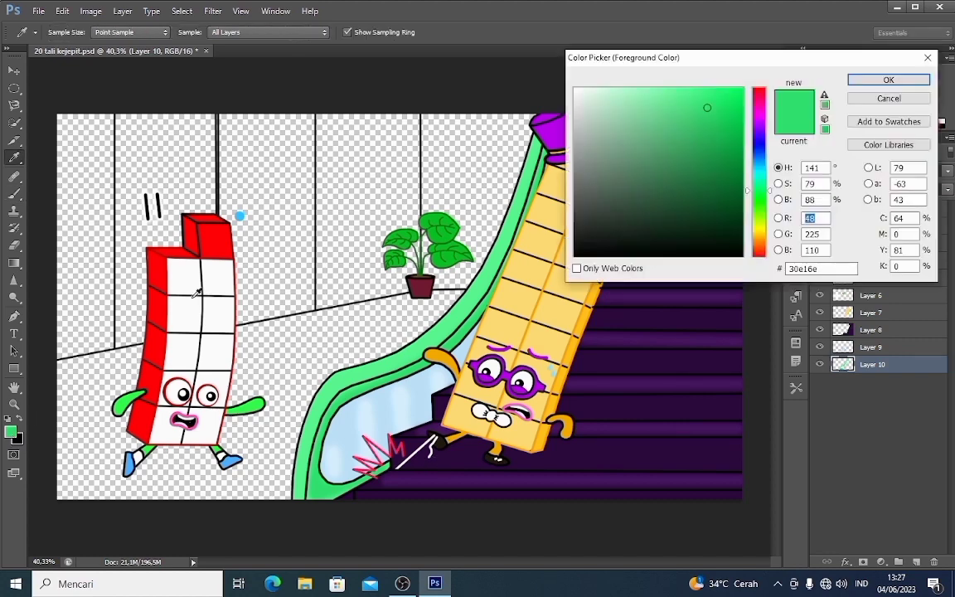
click(758, 165)
click(625, 90)
click(884, 80)
right_click(200, 143)
click(248, 240)
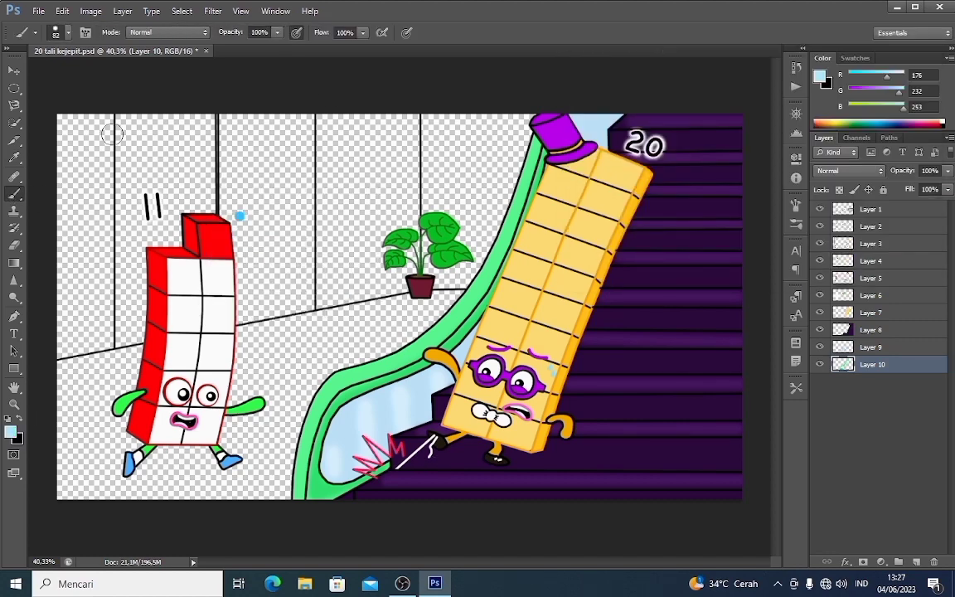
click(126, 117)
shift+click(300, 121)
shift+click(303, 297)
shift+click(126, 318)
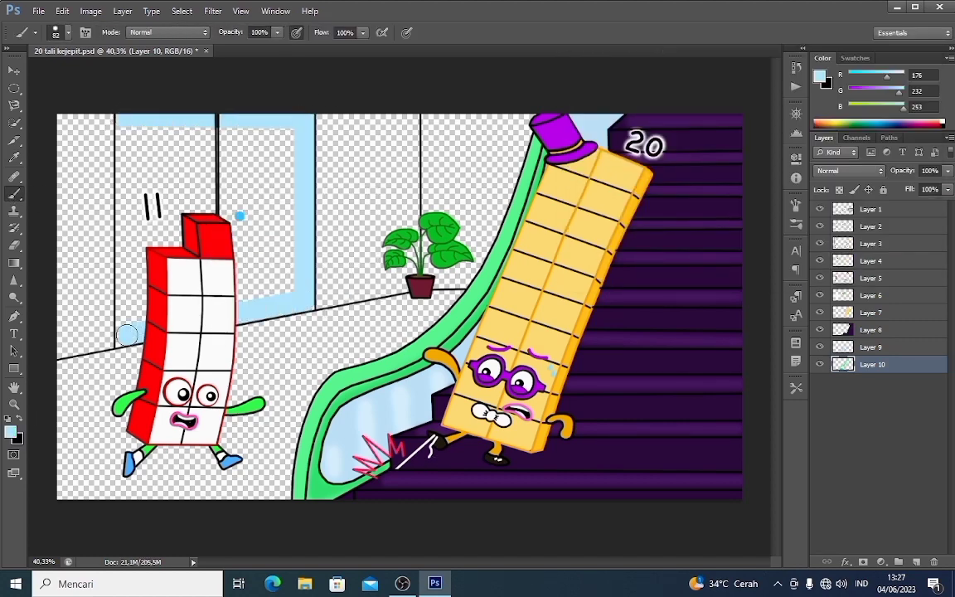
shift+click(125, 124)
mouse_move(125, 124)
mouse_down()
mouse_move(285, 135)
mouse_move(147, 157)
mouse_move(165, 170)
mouse_move(269, 181)
mouse_move(153, 198)
mouse_move(135, 221)
mouse_move(145, 237)
mouse_move(137, 323)
mouse_move(224, 240)
mouse_up()
drag(242, 300, 292, 286)
Step: Paint soft diagonal reflection streaks on both glass doors in lighter blue, #c4edfc
right_click(294, 279)
drag(330, 311, 315, 312)
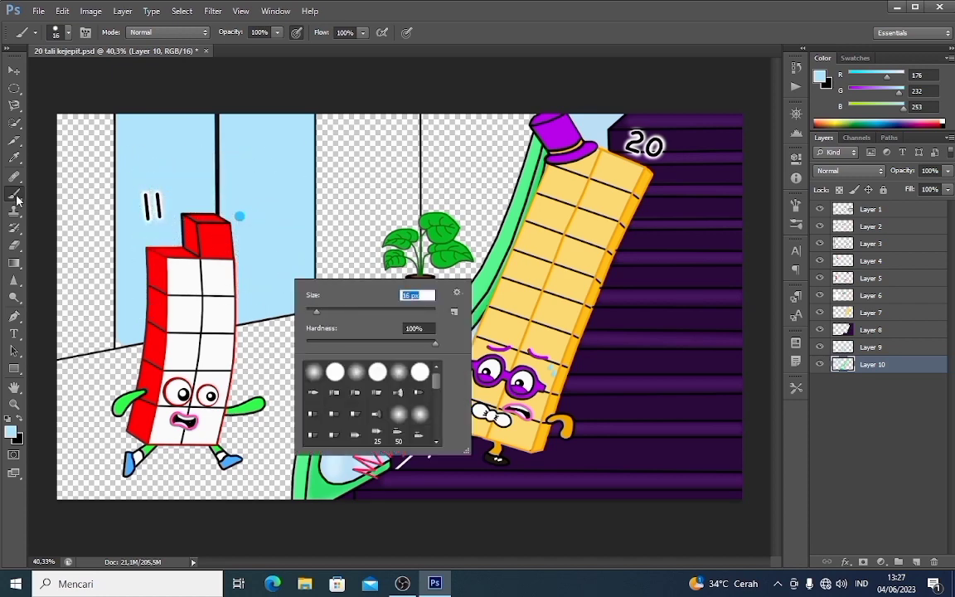
click(17, 198)
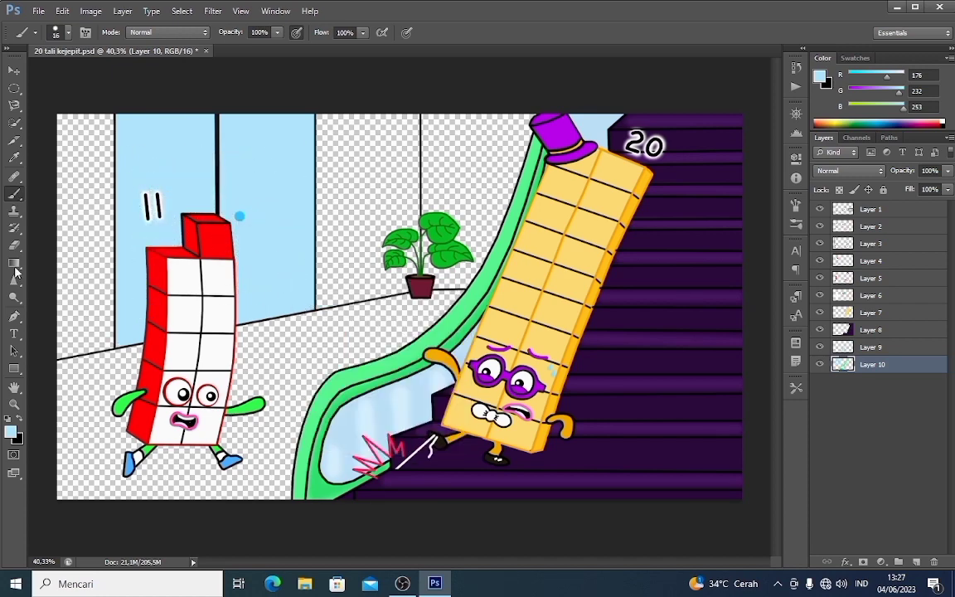
right_click(249, 174)
click(274, 269)
drag(307, 207, 332, 197)
click(14, 194)
right_click(256, 164)
click(18, 196)
click(11, 432)
click(612, 89)
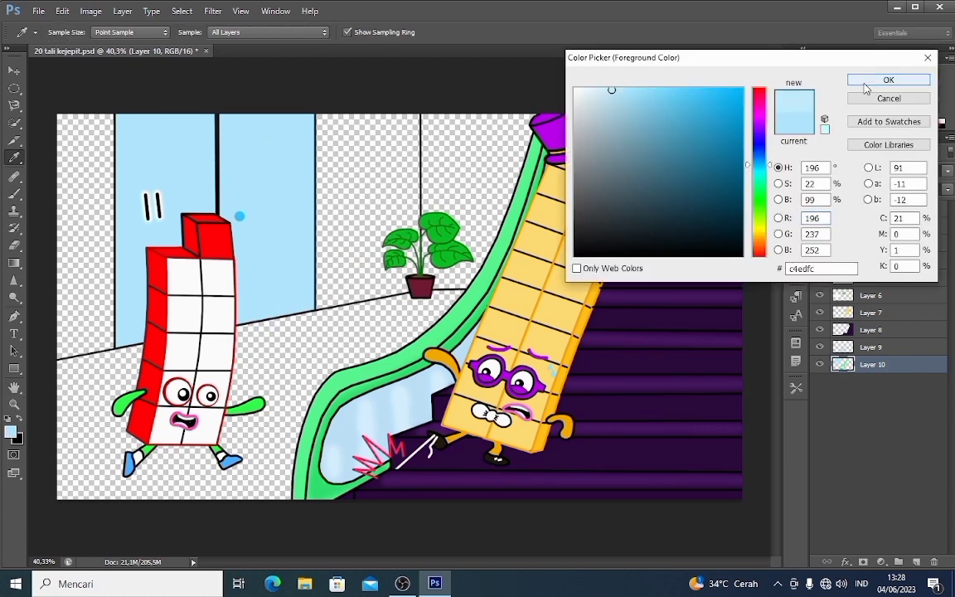
click(868, 84)
mouse_move(282, 151)
mouse_down()
mouse_move(241, 204)
mouse_move(253, 271)
mouse_up()
mouse_move(177, 139)
mouse_down()
mouse_move(184, 192)
mouse_move(140, 266)
mouse_up()
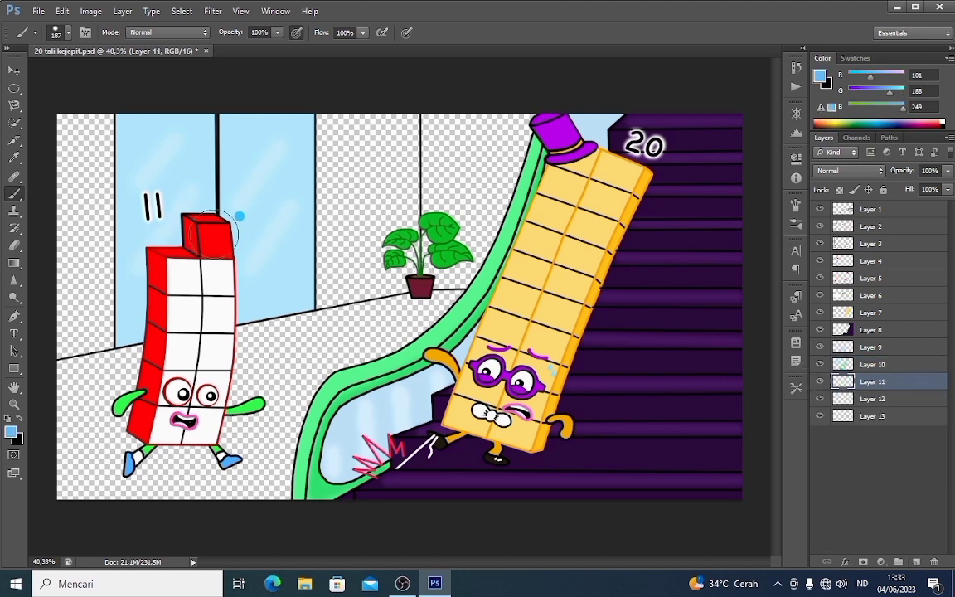
Step: Fill the wall sections beside the doors with blue, RGB 101, 188, 249, on Layer 11, and the section nearest the stairs deeper blue on Layer 12
mouse_move(99, 120)
mouse_down()
mouse_move(110, 182)
mouse_move(58, 336)
mouse_move(393, 274)
mouse_move(248, 268)
mouse_move(106, 223)
mouse_move(343, 129)
mouse_move(396, 130)
mouse_up()
mouse_move(392, 247)
mouse_down()
mouse_move(395, 271)
mouse_move(320, 185)
mouse_move(367, 245)
mouse_up()
click(10, 432)
click(703, 95)
click(713, 94)
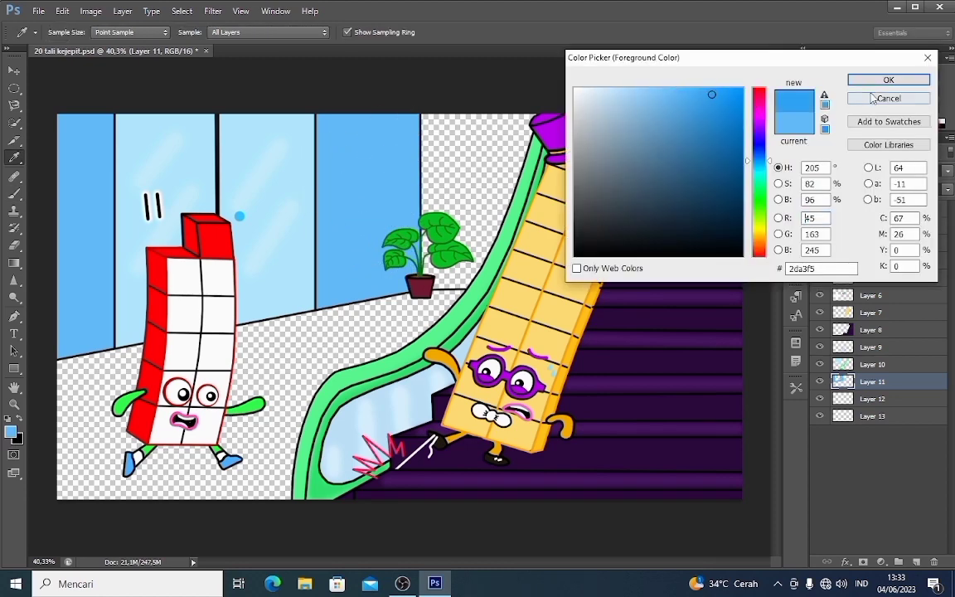
click(721, 99)
click(864, 81)
click(872, 399)
mouse_move(438, 126)
mouse_down()
mouse_move(508, 198)
mouse_move(443, 274)
mouse_move(442, 153)
mouse_move(475, 207)
mouse_up()
Step: Shade the wall along the handrail with darker blue, RGB 16, 129, 209, on Layer 12 using a soft 187 px brush
click(819, 77)
click(729, 116)
click(866, 80)
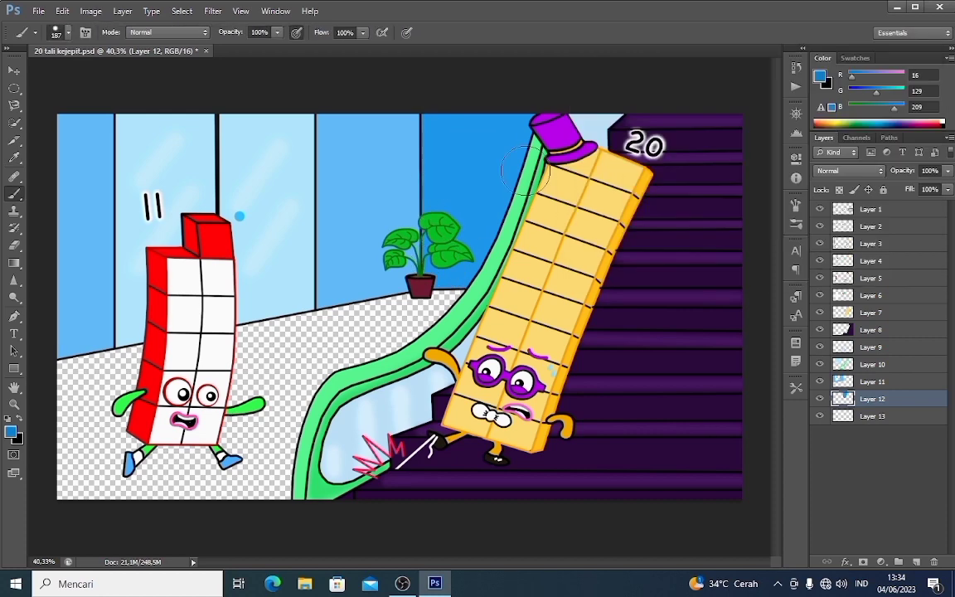
right_click(521, 171)
click(551, 264)
click(878, 404)
drag(531, 124, 475, 245)
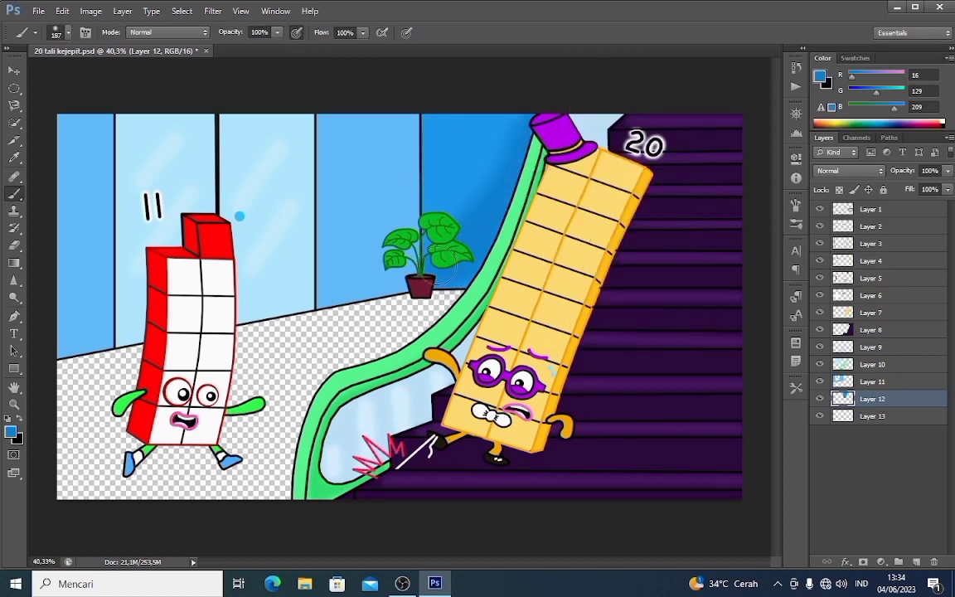
Step: Fill the floor with dark grayish blue on Layer 13
click(820, 76)
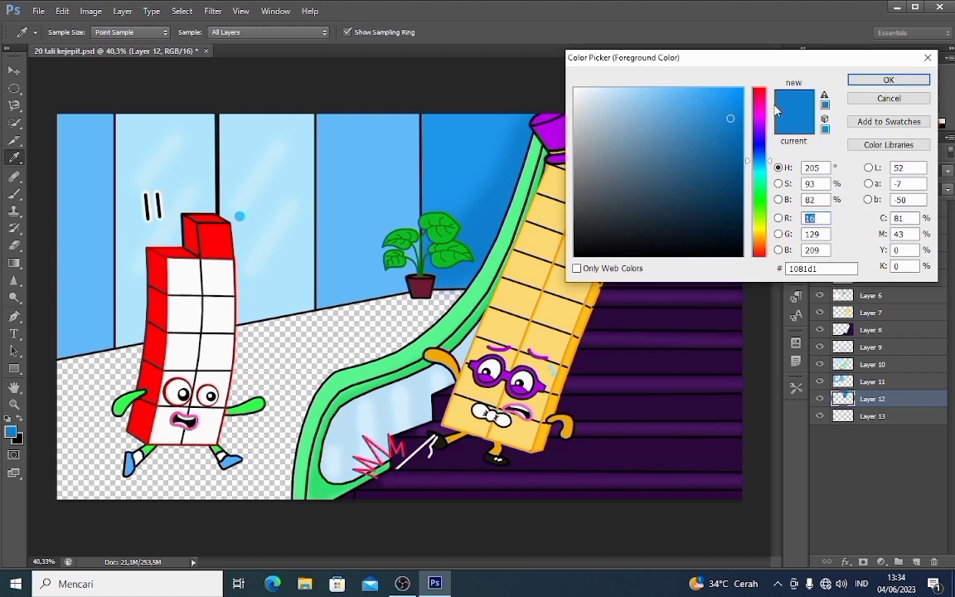
click(689, 183)
click(887, 79)
click(870, 416)
mouse_move(62, 369)
mouse_down()
mouse_move(83, 366)
mouse_move(68, 421)
mouse_move(88, 458)
mouse_move(439, 319)
mouse_move(111, 439)
mouse_move(277, 441)
mouse_up()
key(ctrl+z)
right_click(107, 345)
click(136, 456)
click(14, 194)
Step: Shade the floor with soft strokes of darker blue, #205275, using a 187 px brush
click(820, 76)
click(697, 179)
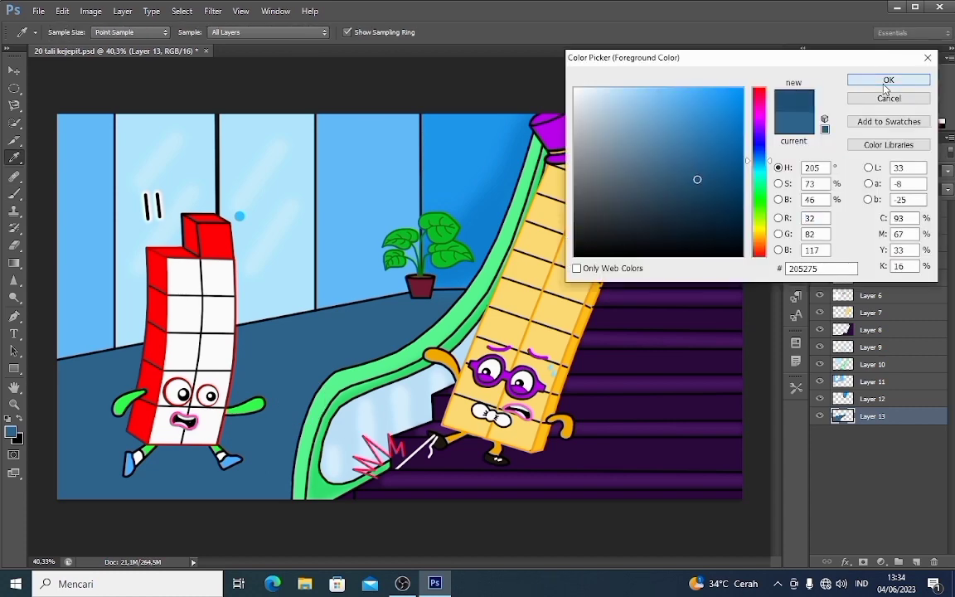
click(886, 84)
right_click(490, 320)
click(503, 380)
click(807, 419)
mouse_move(453, 304)
mouse_down()
mouse_move(257, 489)
mouse_move(315, 264)
mouse_move(83, 325)
mouse_move(116, 424)
mouse_move(163, 454)
mouse_up()
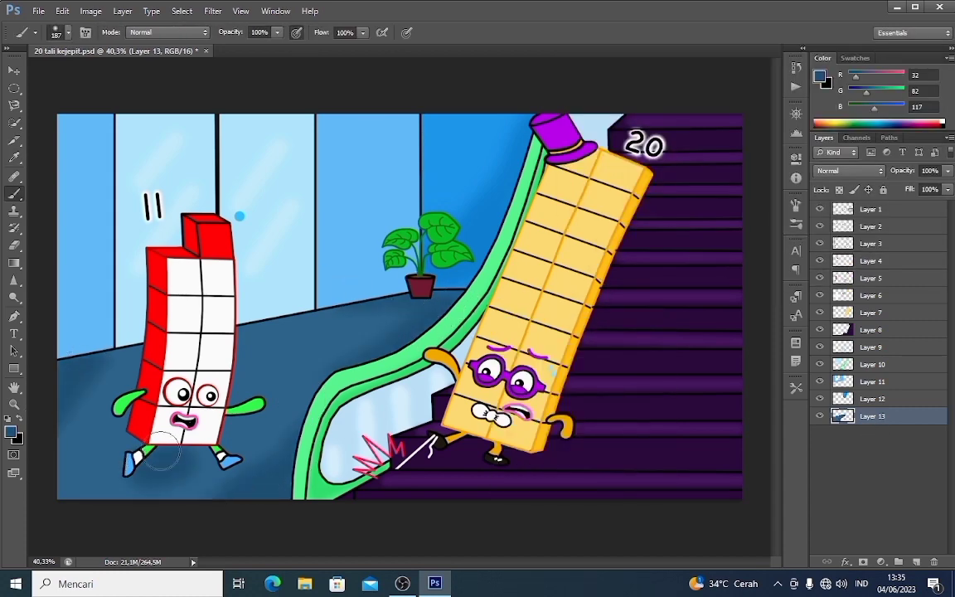
Step: Collapse the docked panels and enlarge the view to examine the whole colored drawing
scroll(427, 312, down, 1)
scroll(431, 309, up, 1)
click(951, 48)
scroll(518, 428, up, 1)
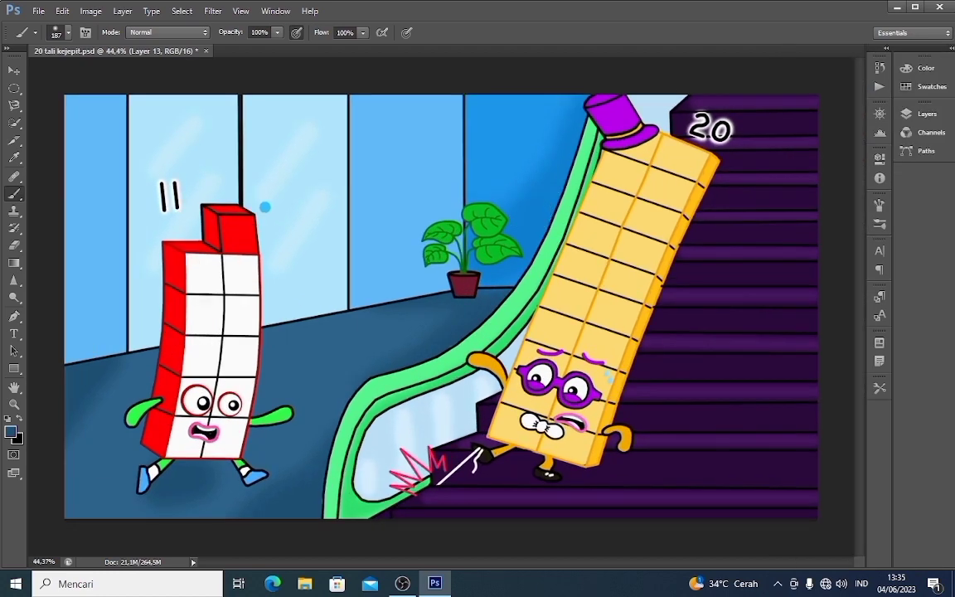